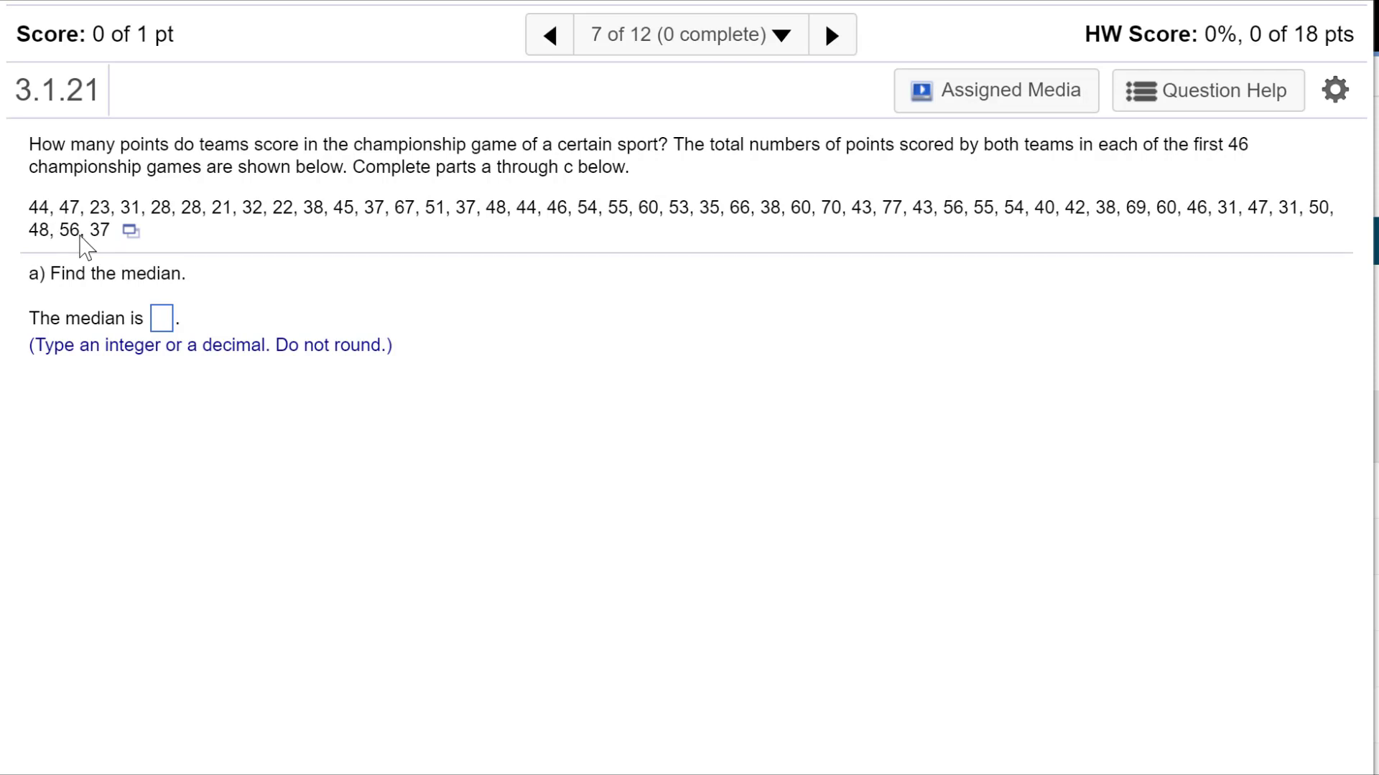
- Open the 46 championship scores in StatCrunch as a data set in column var1
left_click(132, 244)
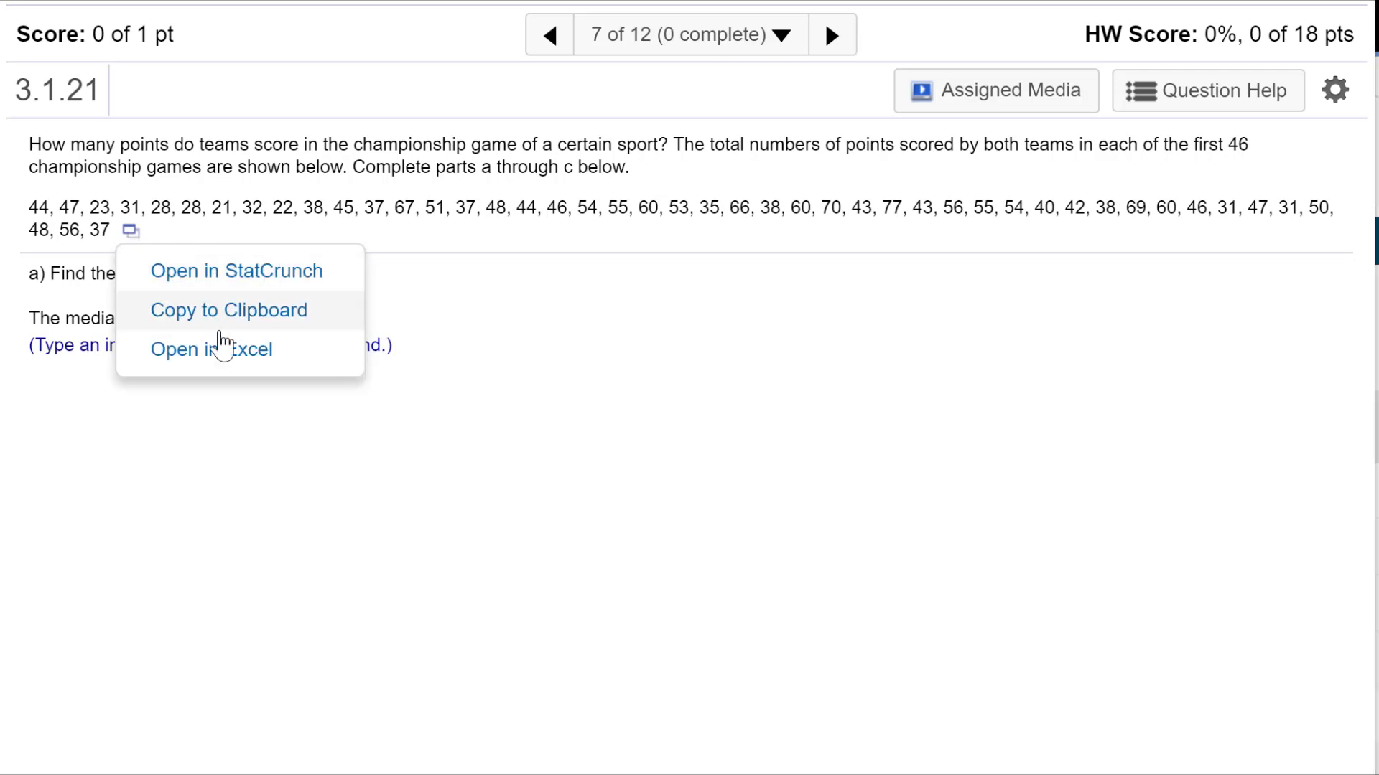
left_click(240, 279)
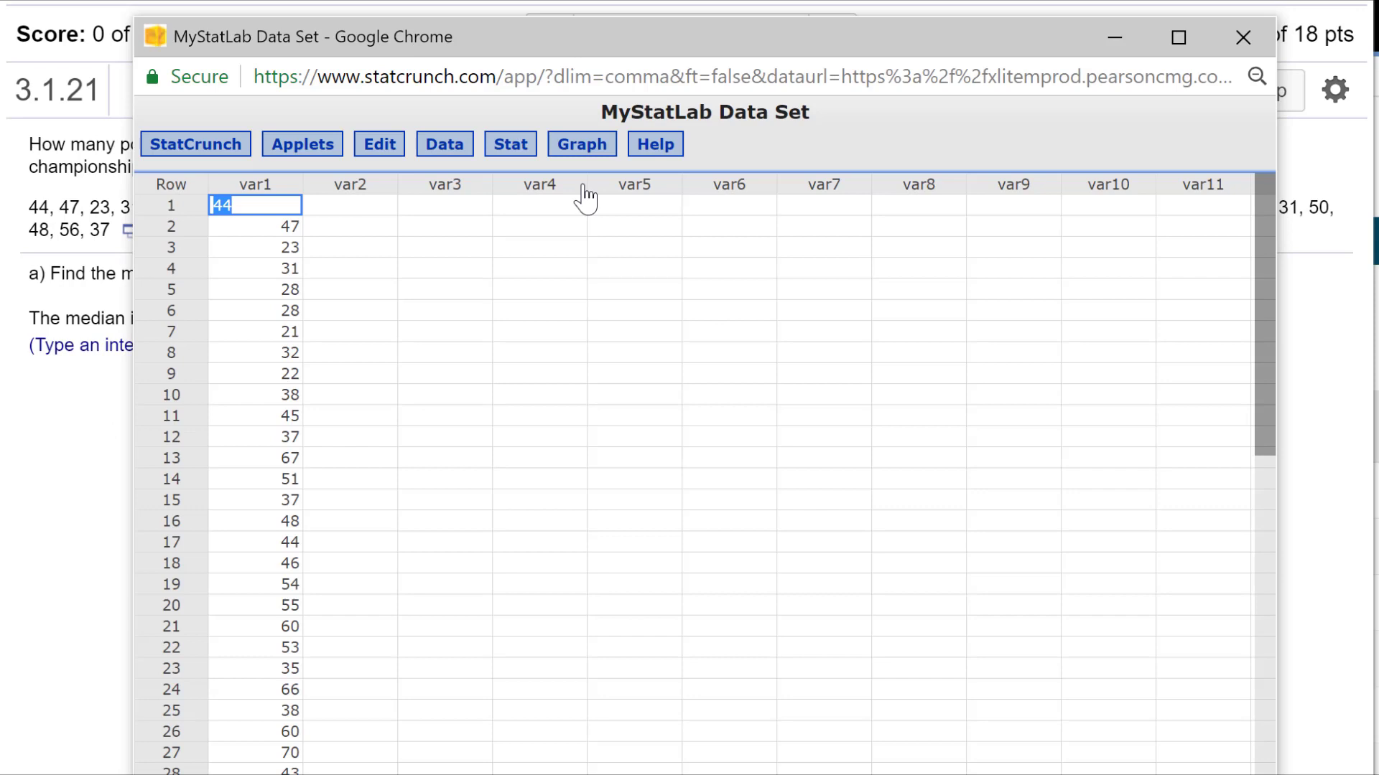
left_click(408, 307)
mouse_move(296, 193)
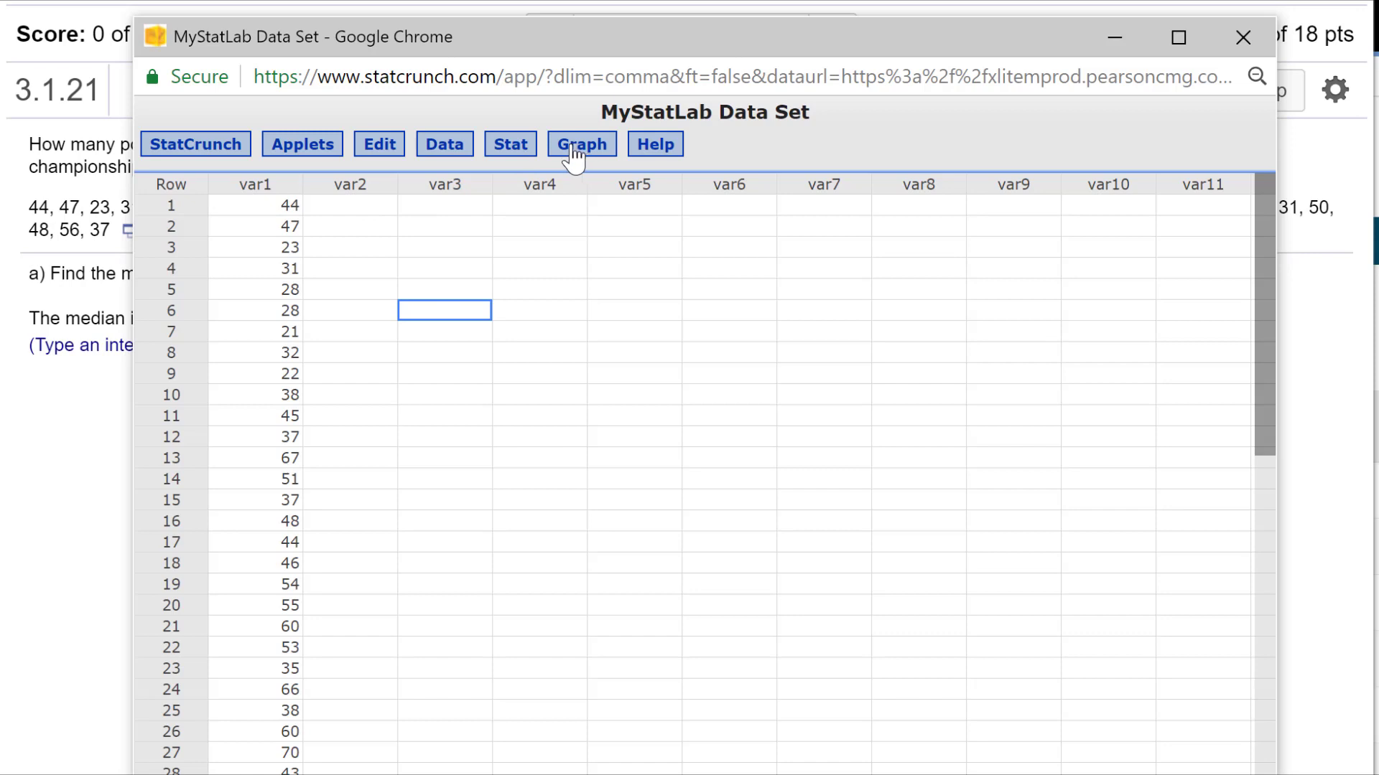
- Compute summary statistics for var1 (median 45.5, Q1 37, Q3 55, min 21, max 77) and move the window aside
left_click(510, 155)
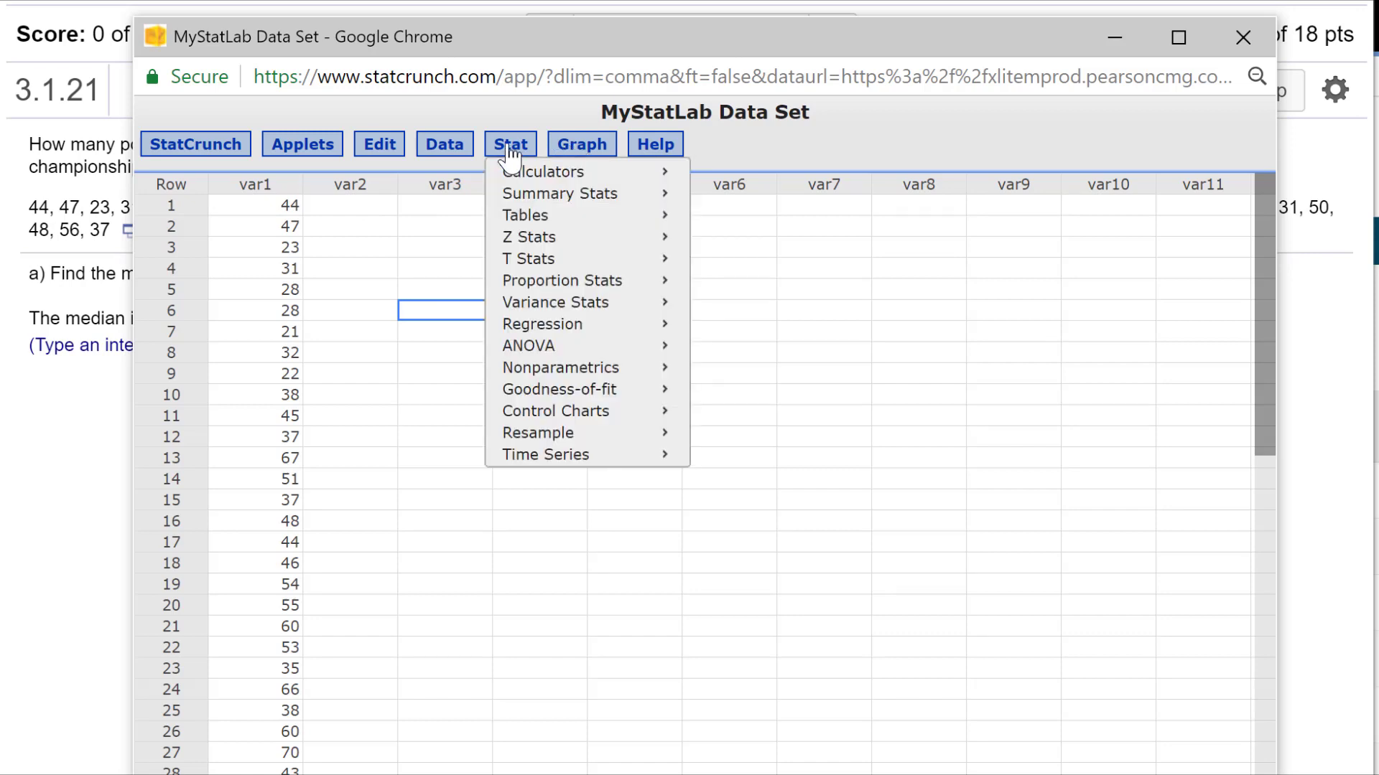
mouse_move(563, 195)
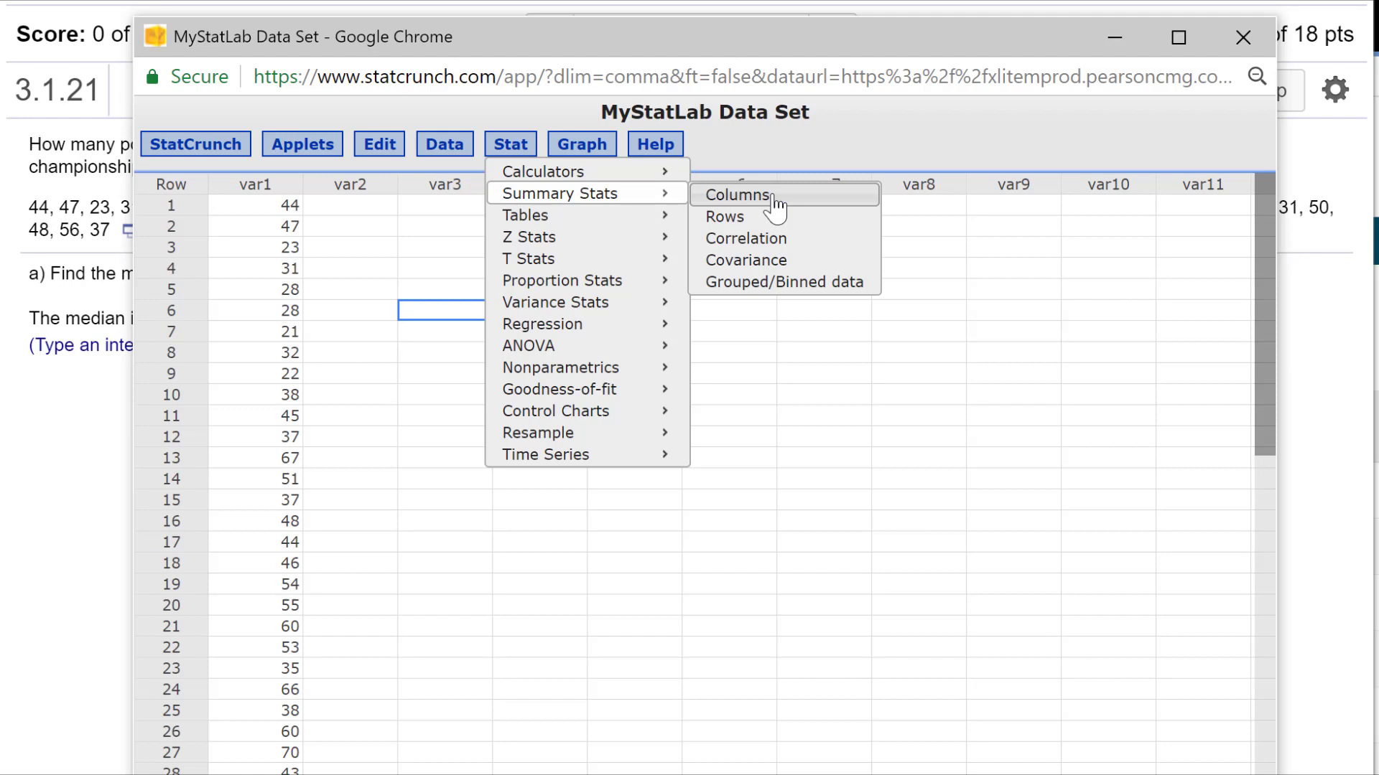
left_click(740, 195)
left_click(473, 316)
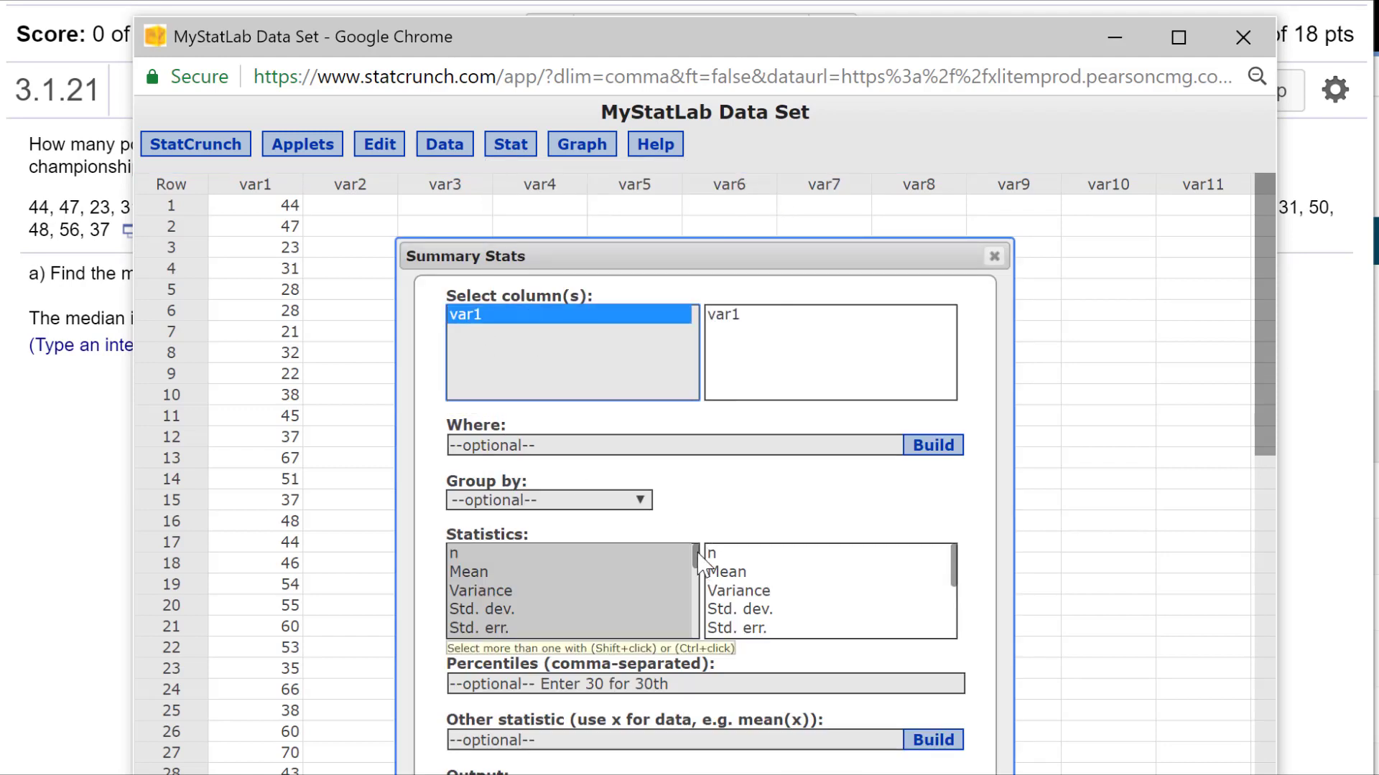
mouse_move(697, 552)
left_mouse_down()
mouse_move(694, 631)
mouse_move(677, 542)
left_mouse_up()
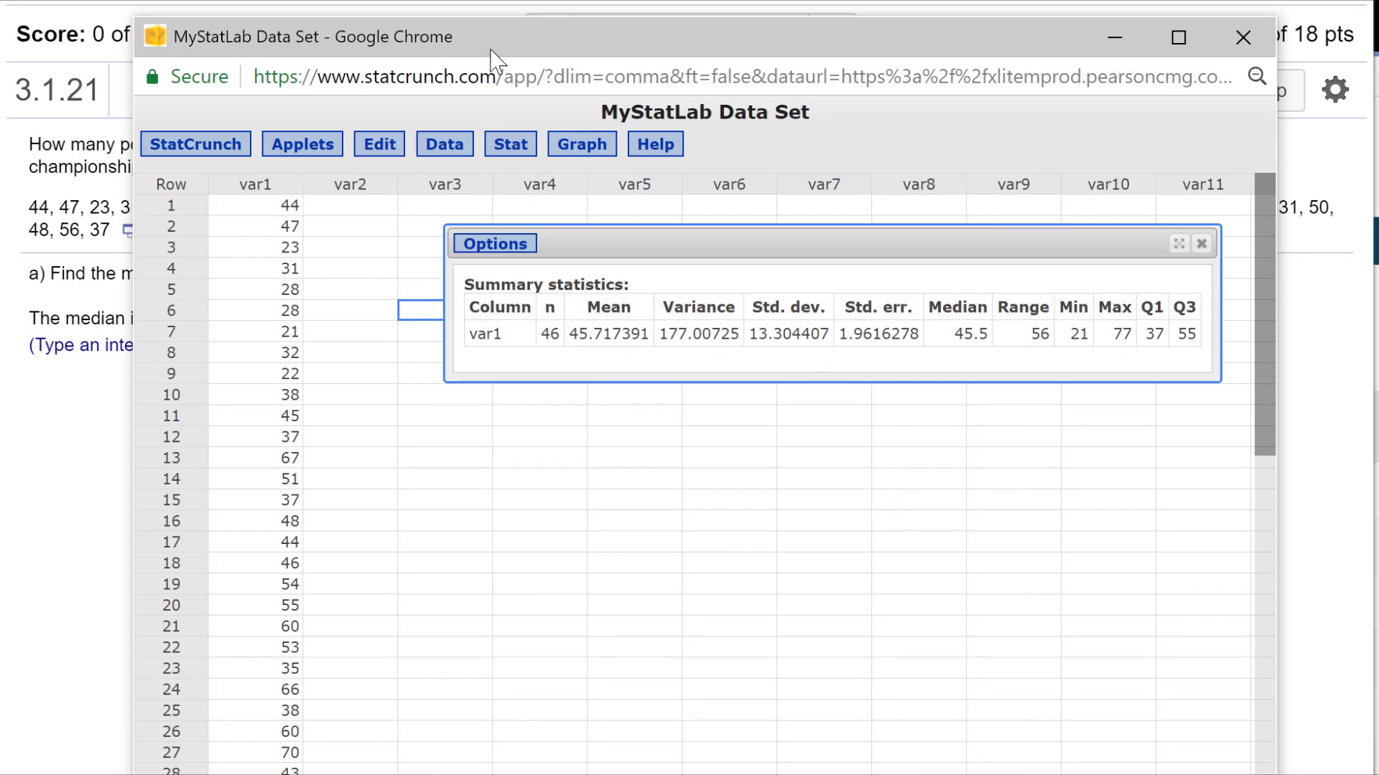
left_click_drag(490, 57, 630, 296)
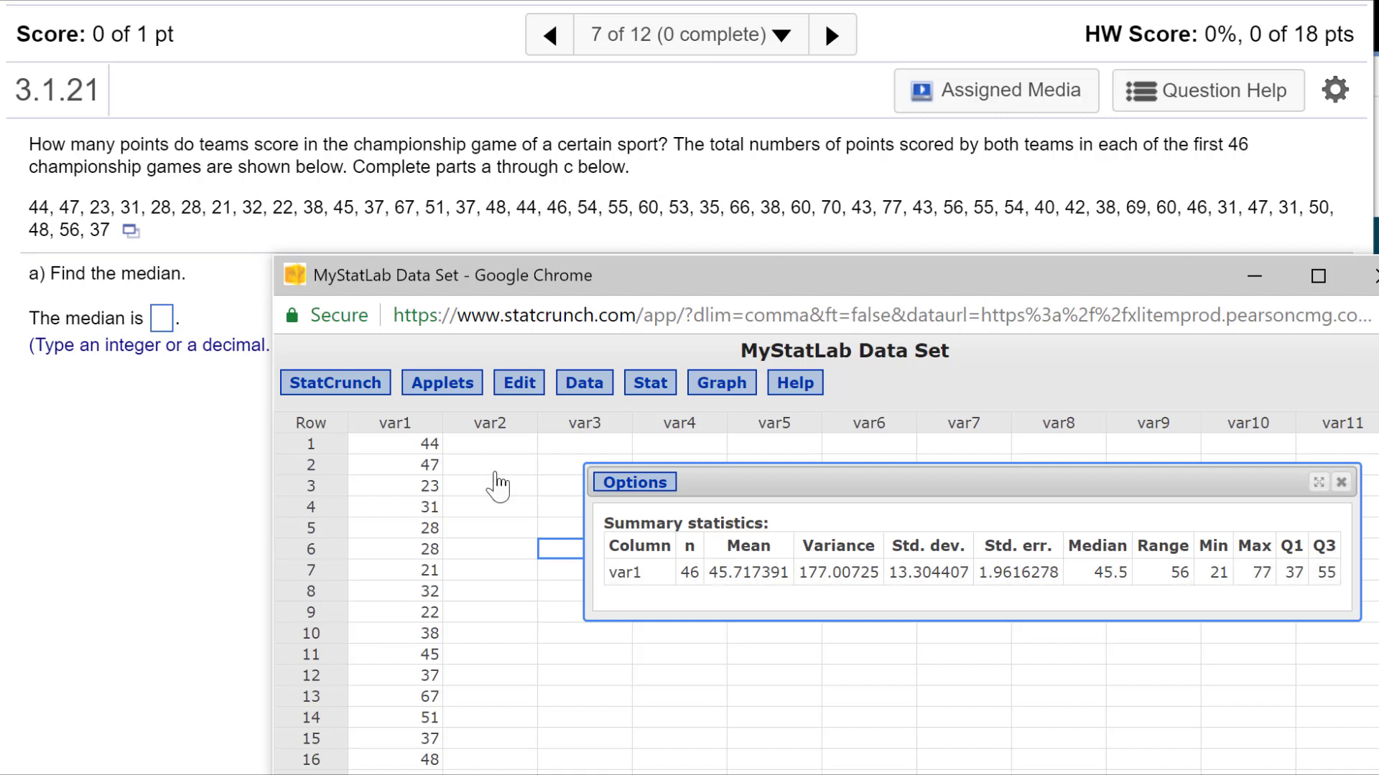
- Enter 45.5 as the part a median and confirm the correct answer
left_click(170, 323)
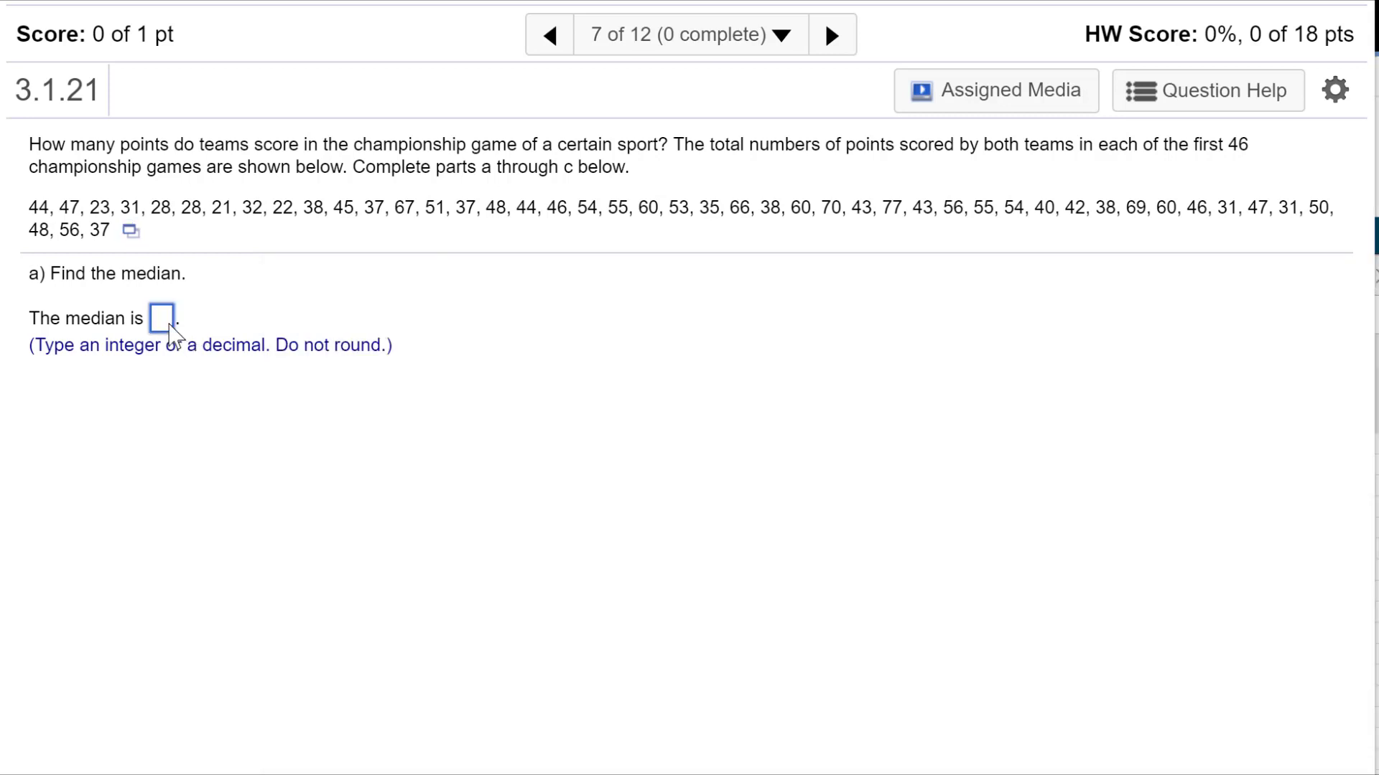
type("45.5")
key("Return")
left_click(704, 587)
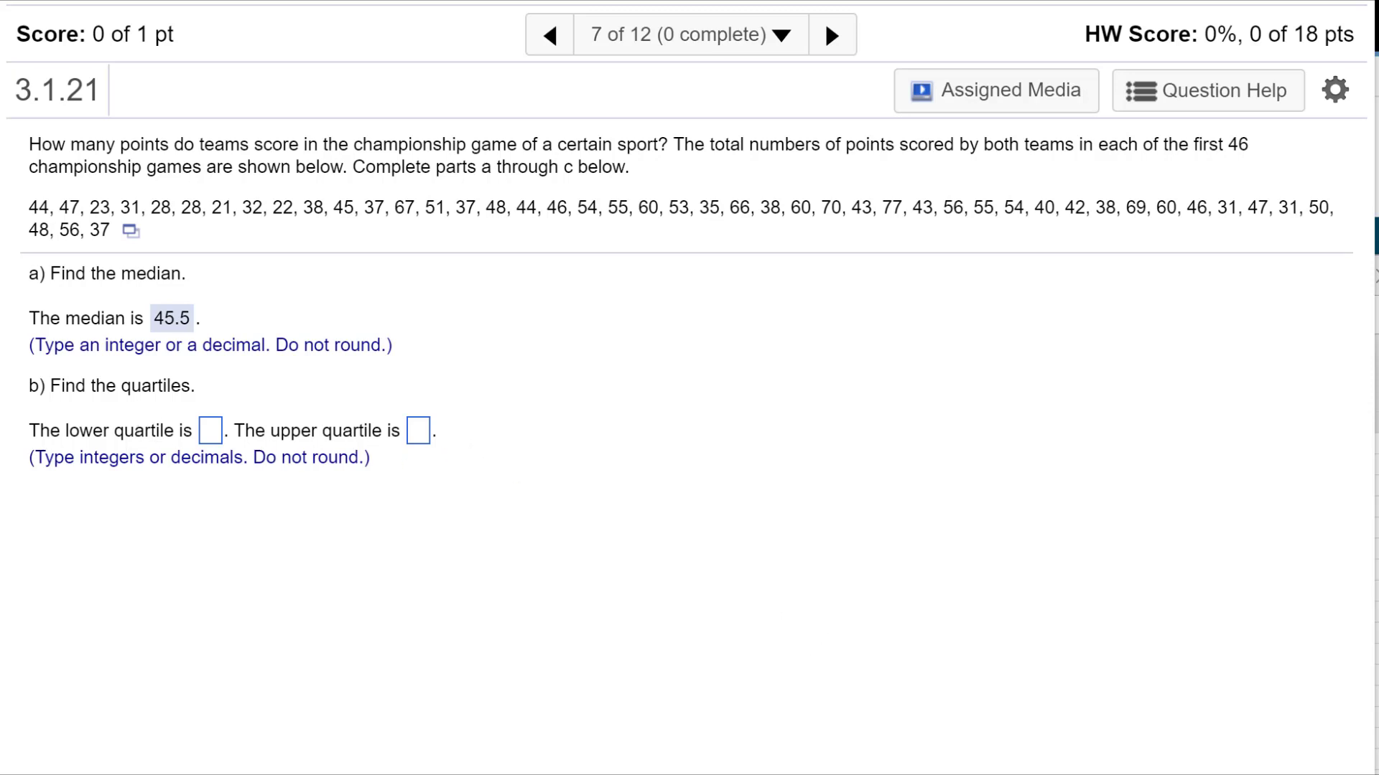
key("alt+Tab")
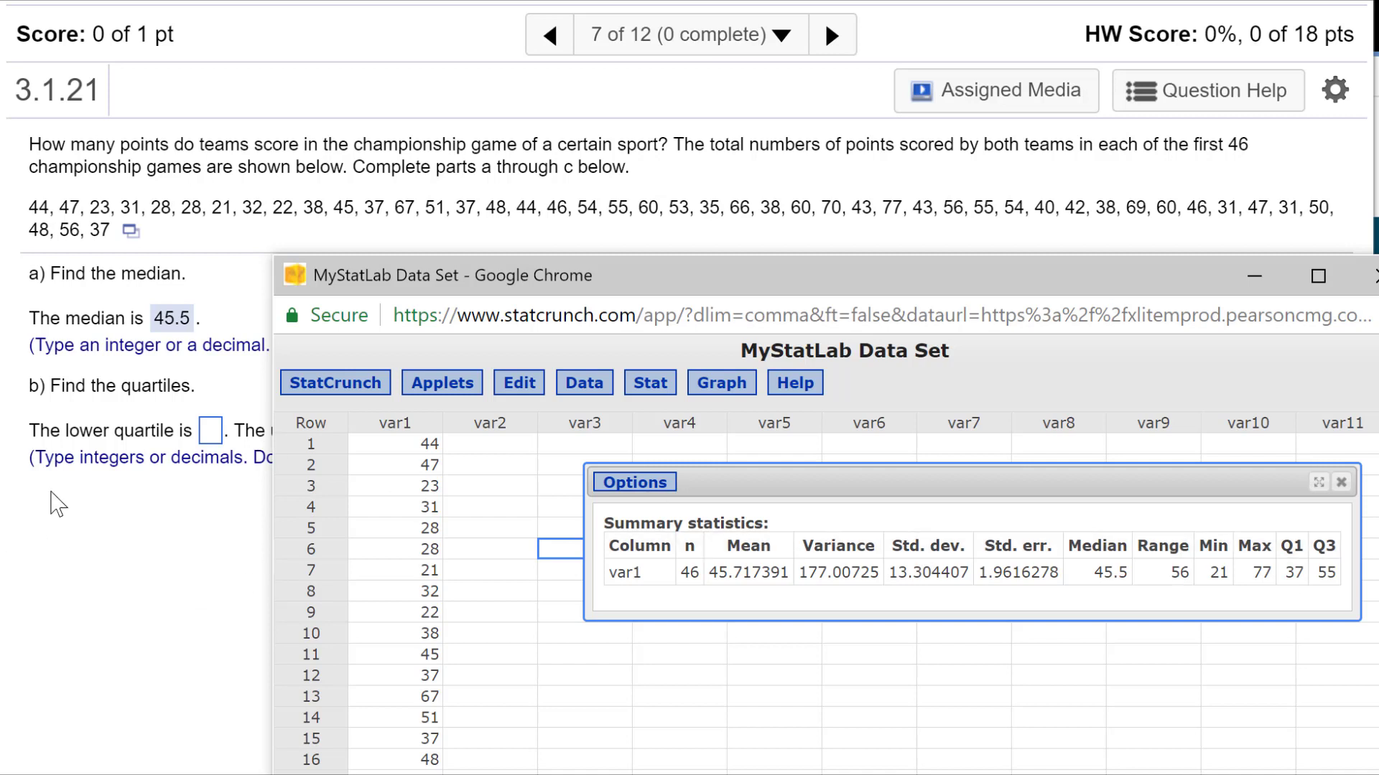
- Enter the part b quartiles, lower 37 and upper 55, and submit them
left_click(208, 431)
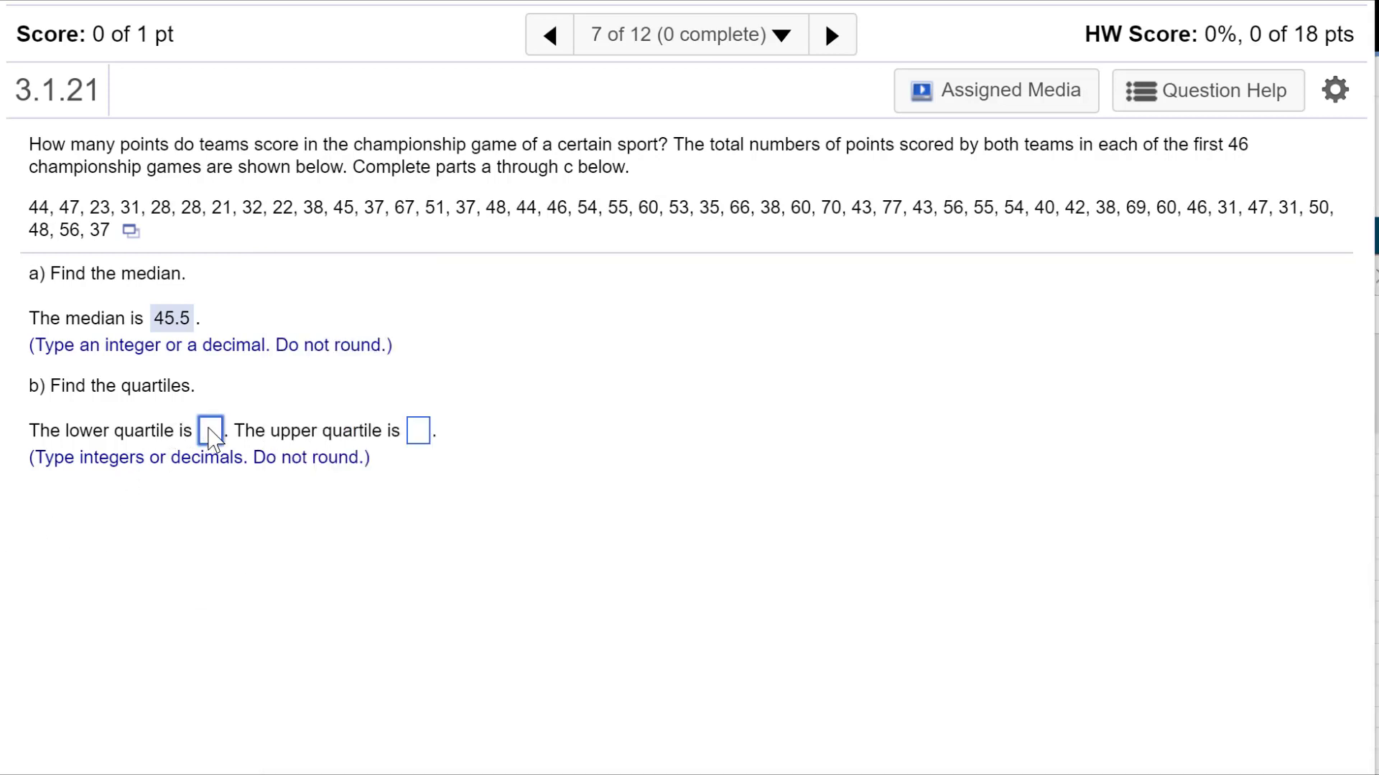
type("37")
left_click(423, 432)
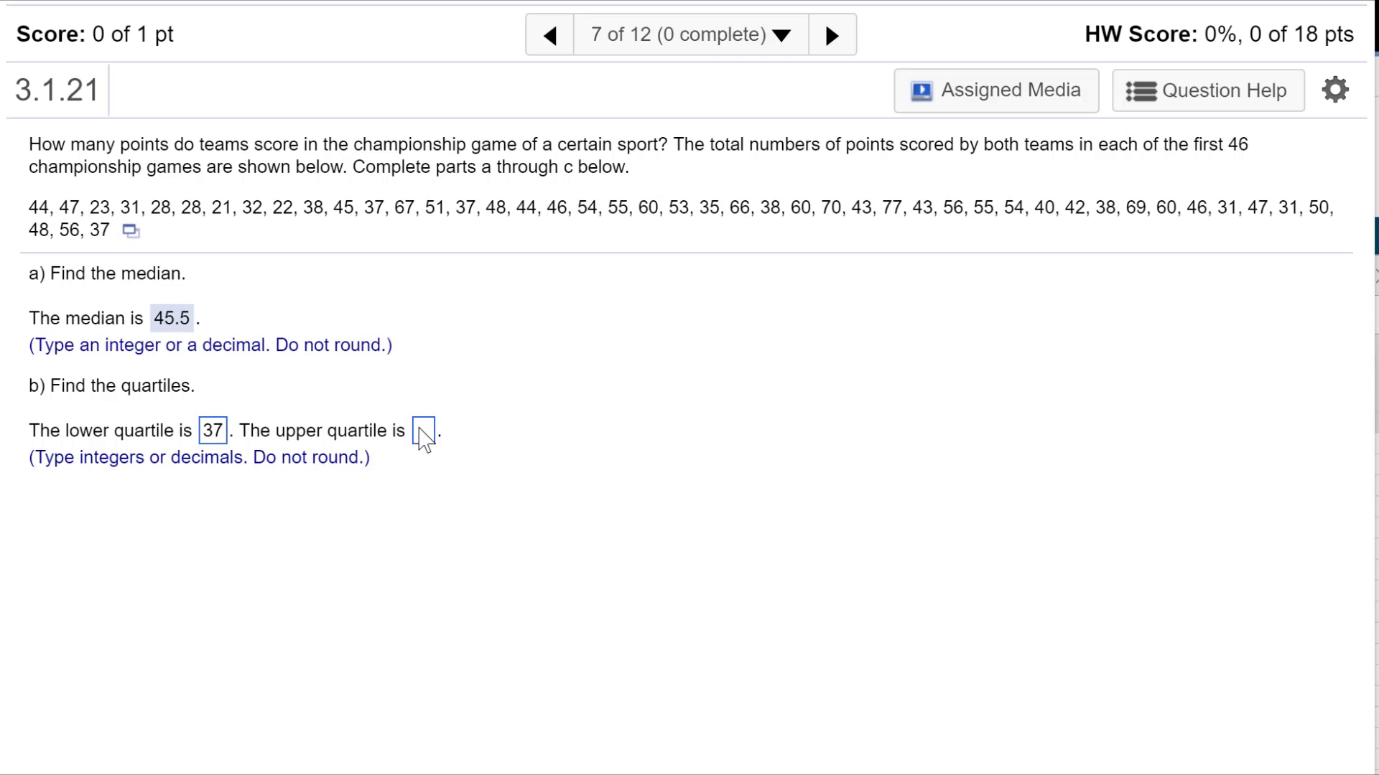
key("alt+Tab")
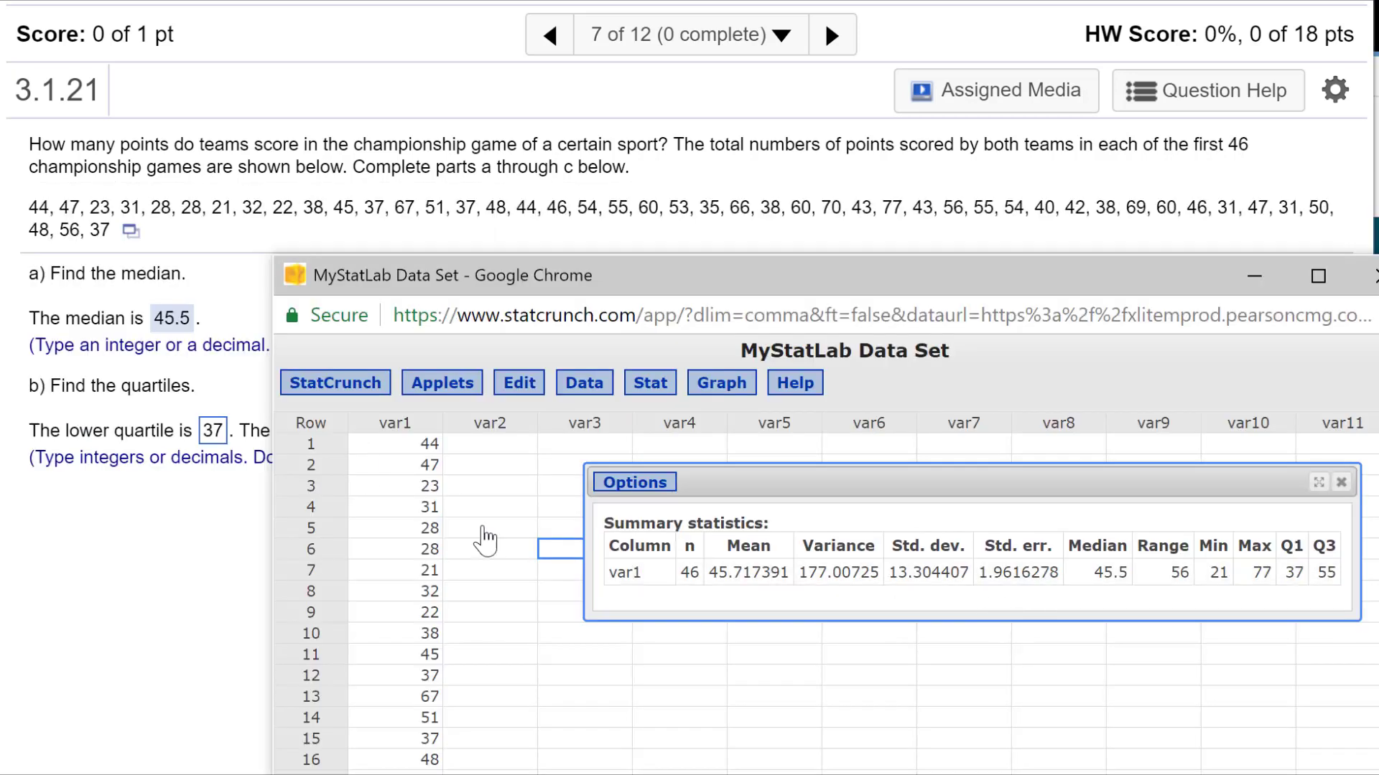
left_click(199, 568)
left_click(420, 434)
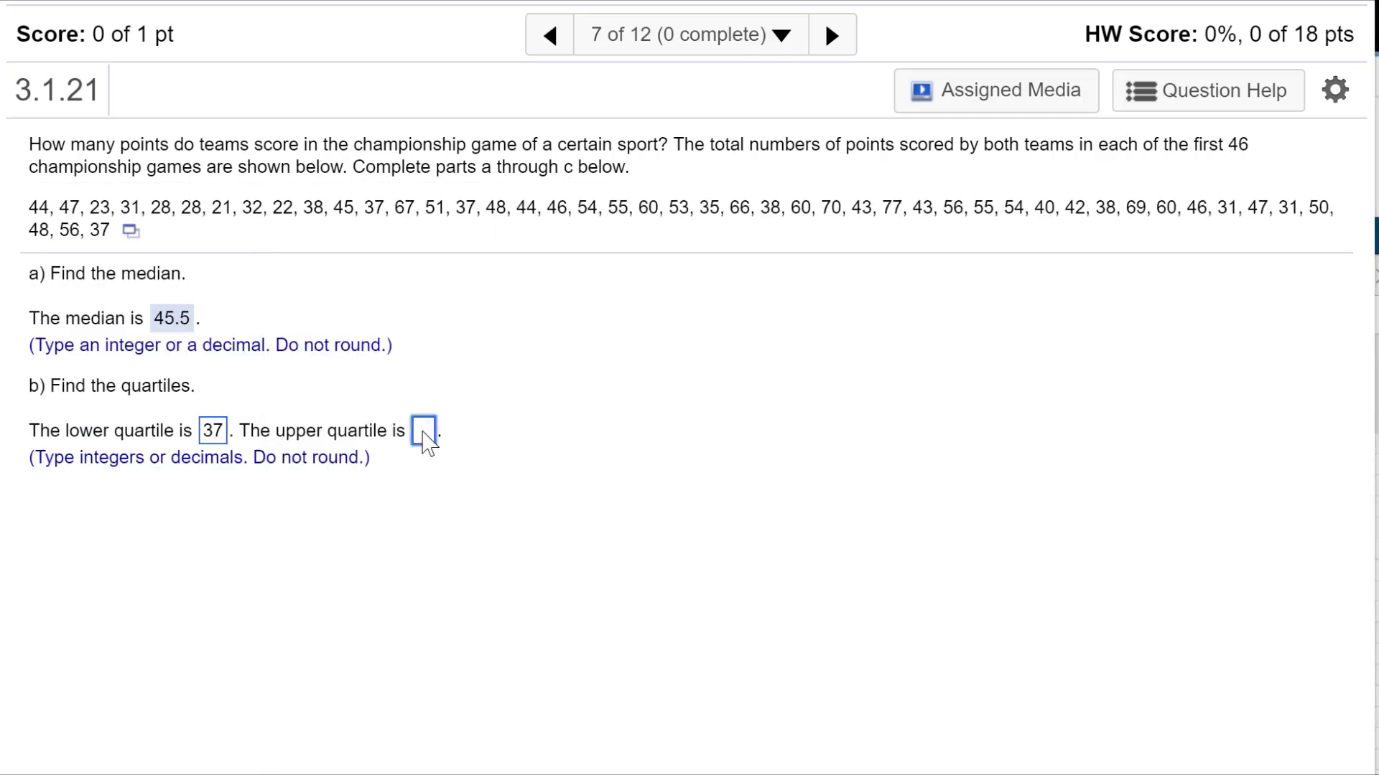
type("55")
key("Return")
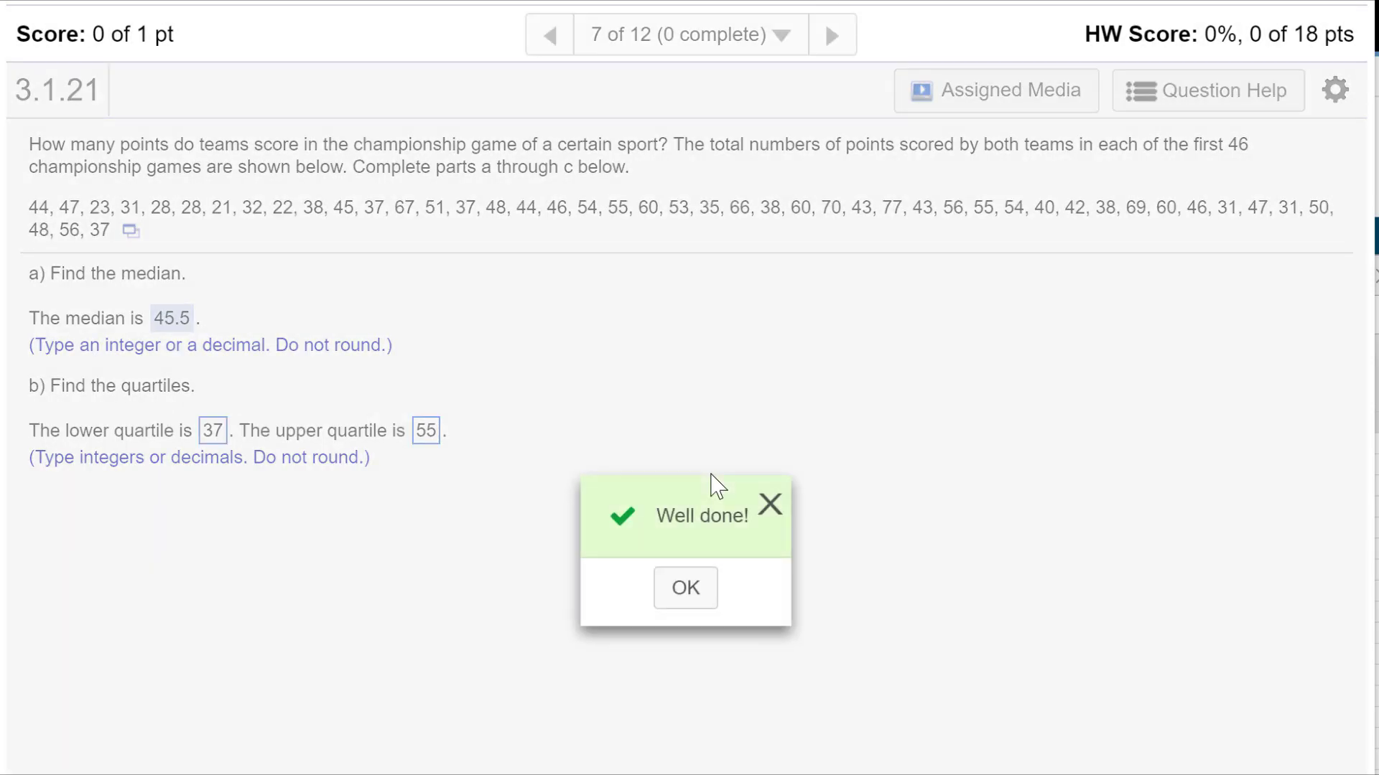
left_click(687, 585)
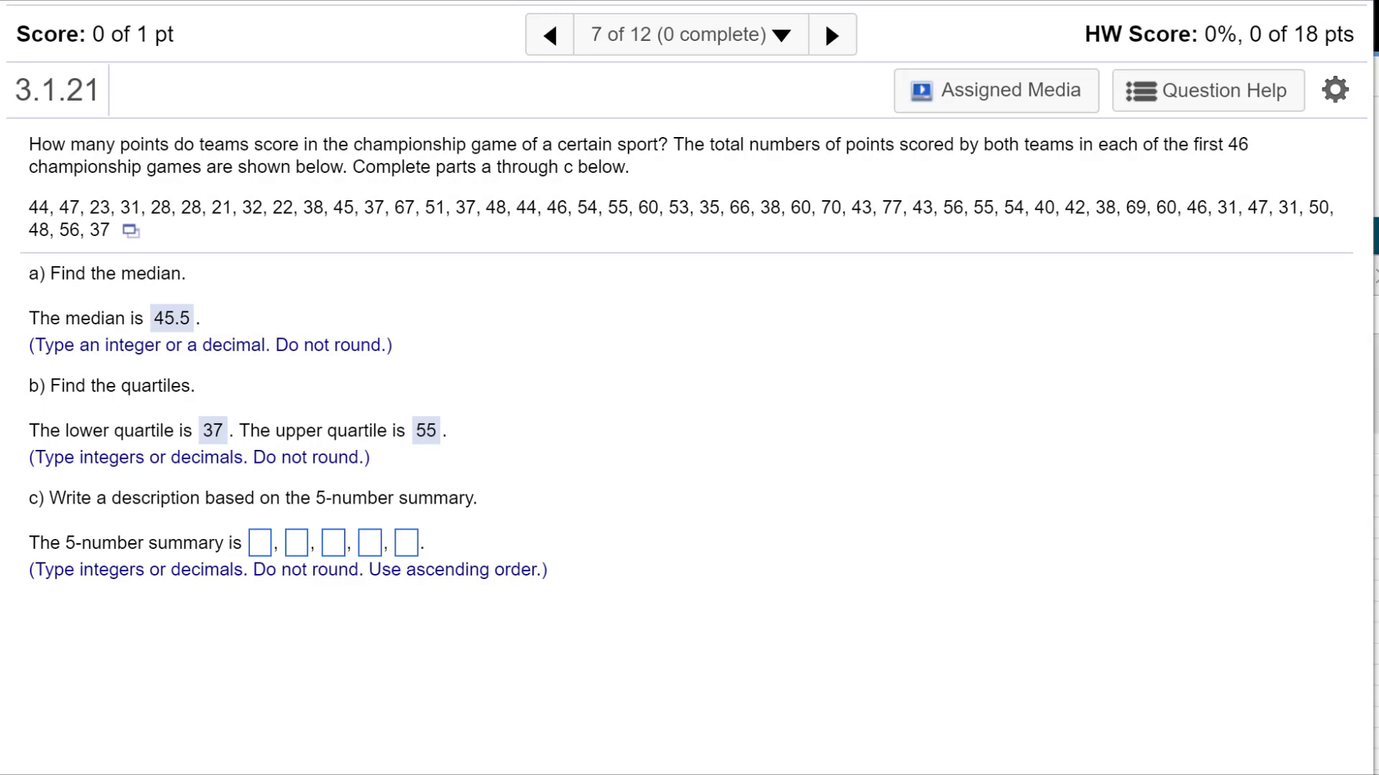
- Bring the StatCrunch summary statistics forward and move it aside to reveal the question
key("alt+Tab")
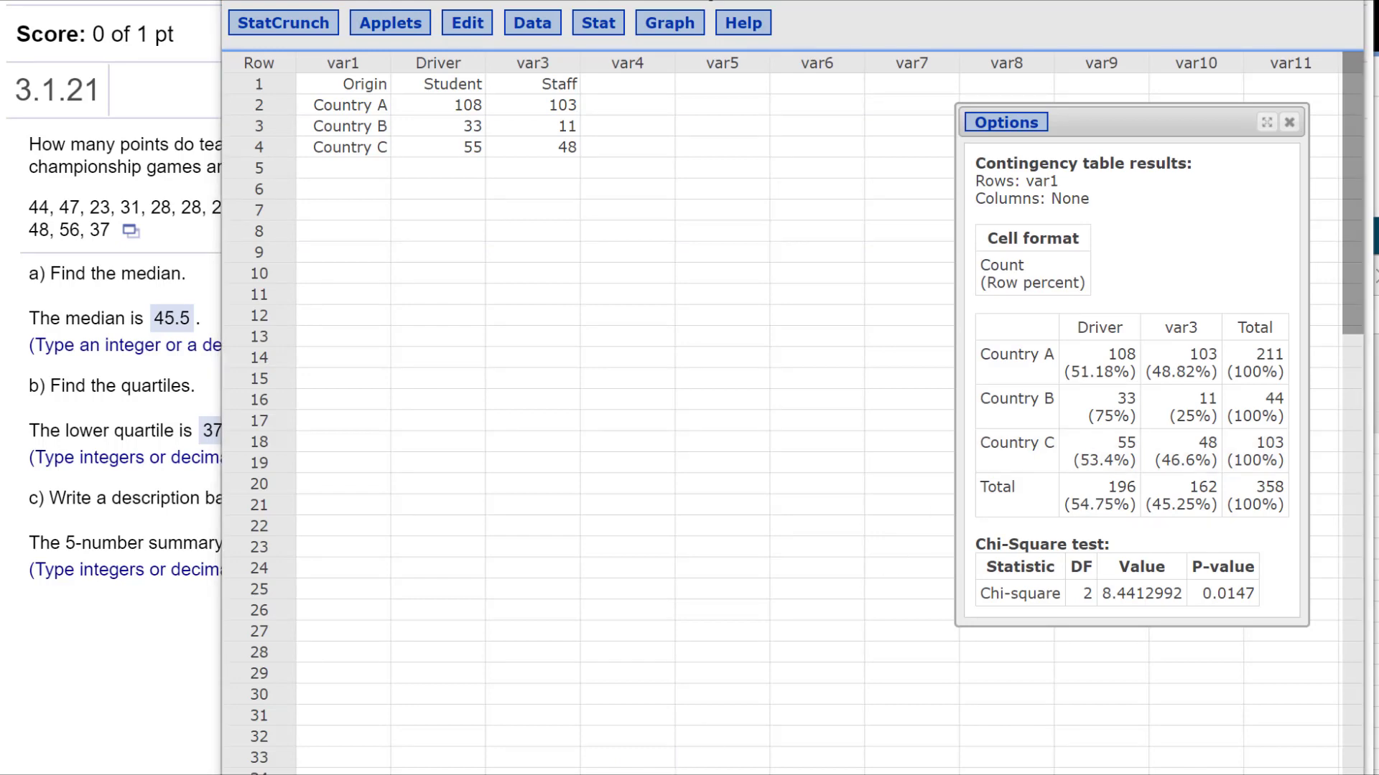
key("alt+Tab")
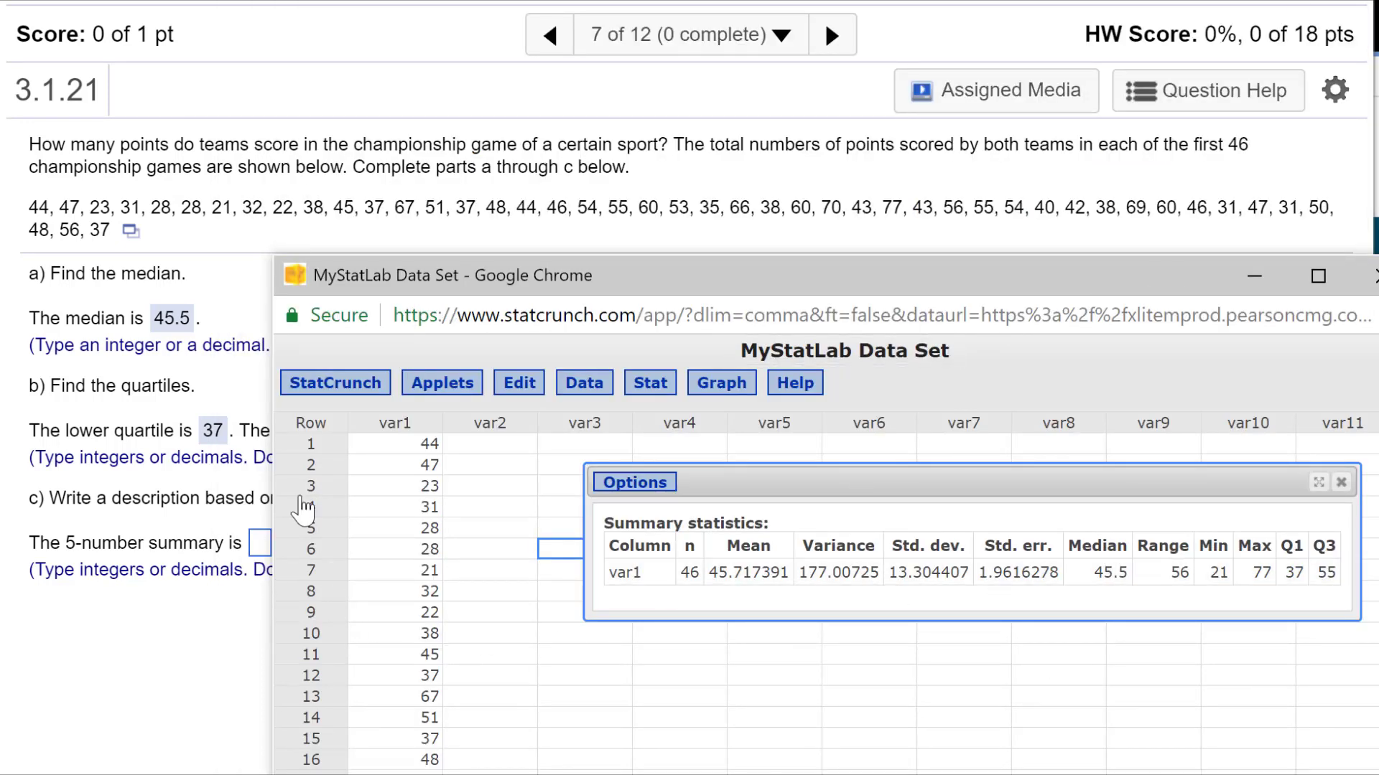
left_click_drag(459, 280, 646, 197)
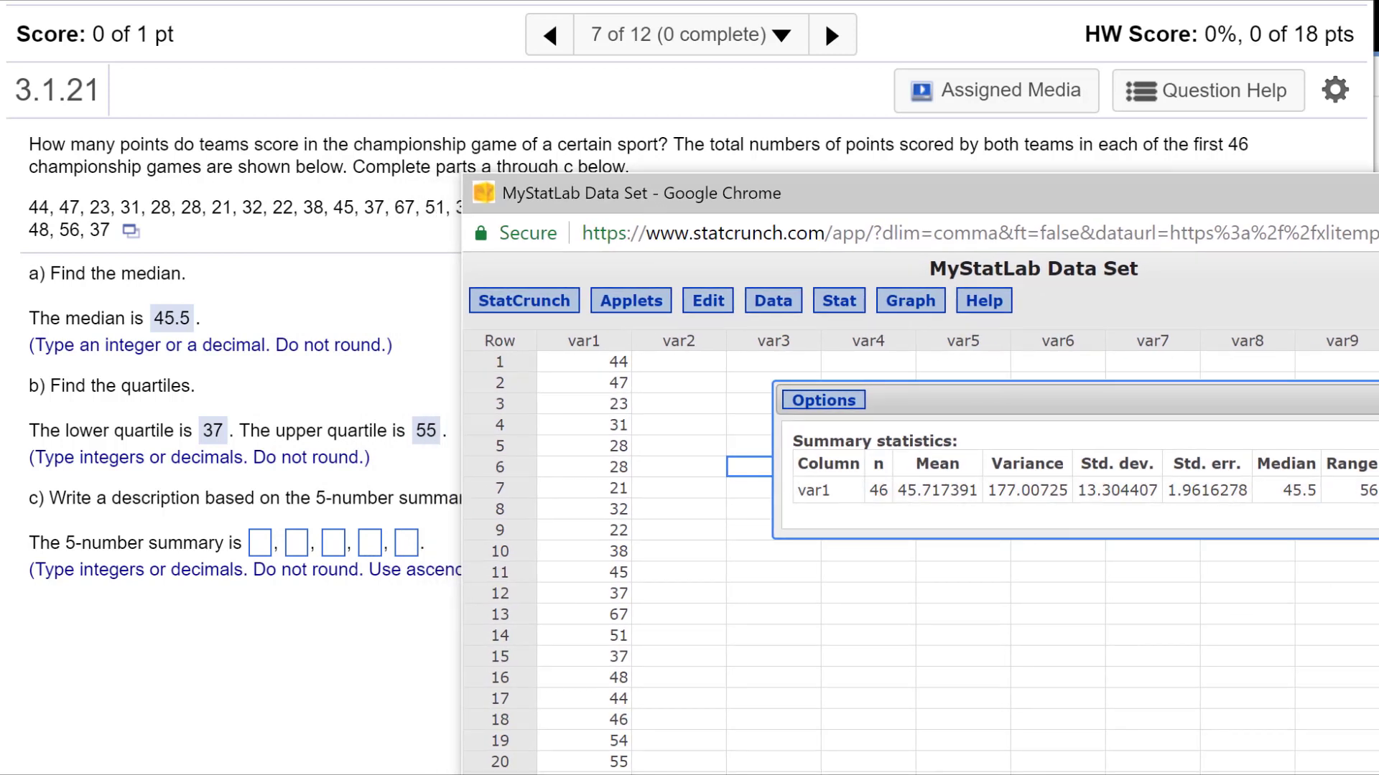
left_click(257, 548)
- Fill in the five-number summary 21, 37, 45.5, 55, 77 and submit it
left_click(258, 549)
type("21")
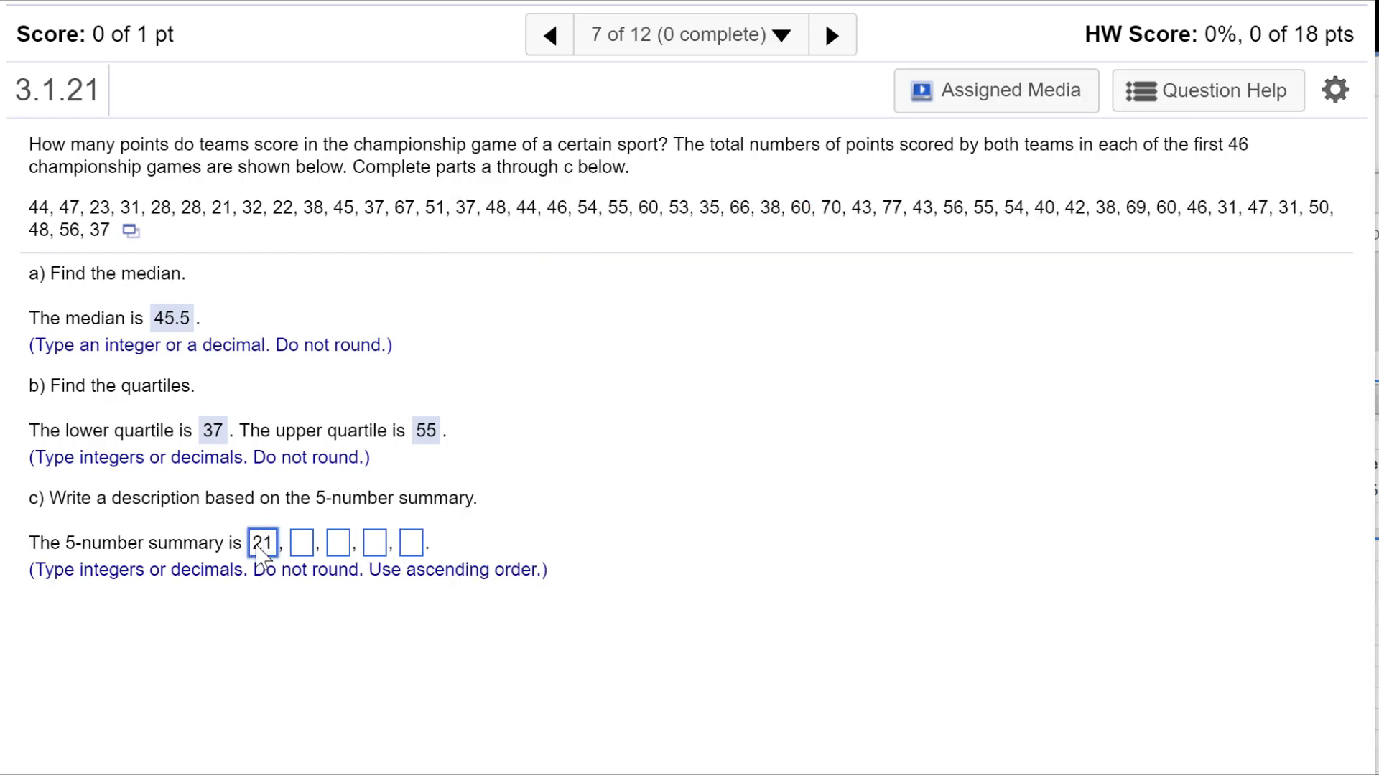
left_click(302, 547)
type("37")
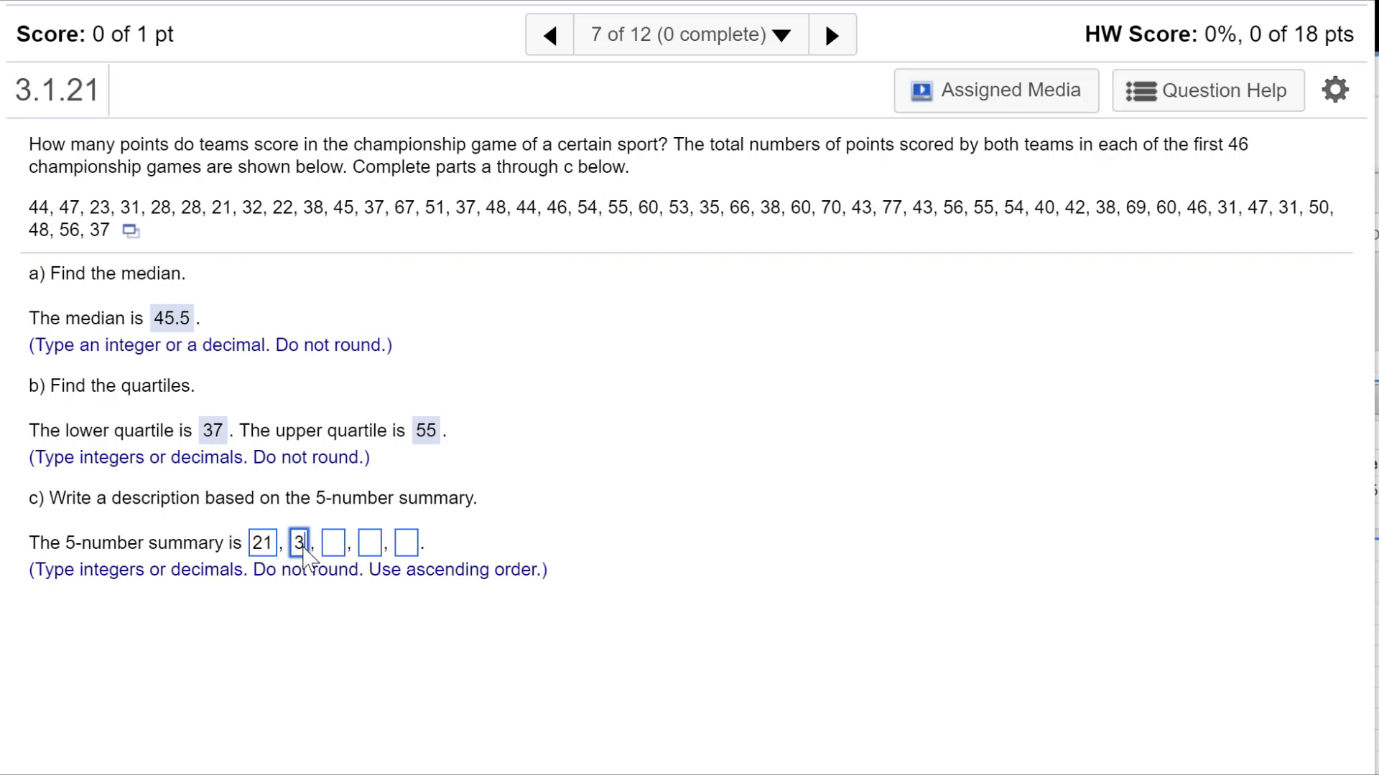
left_click(349, 545)
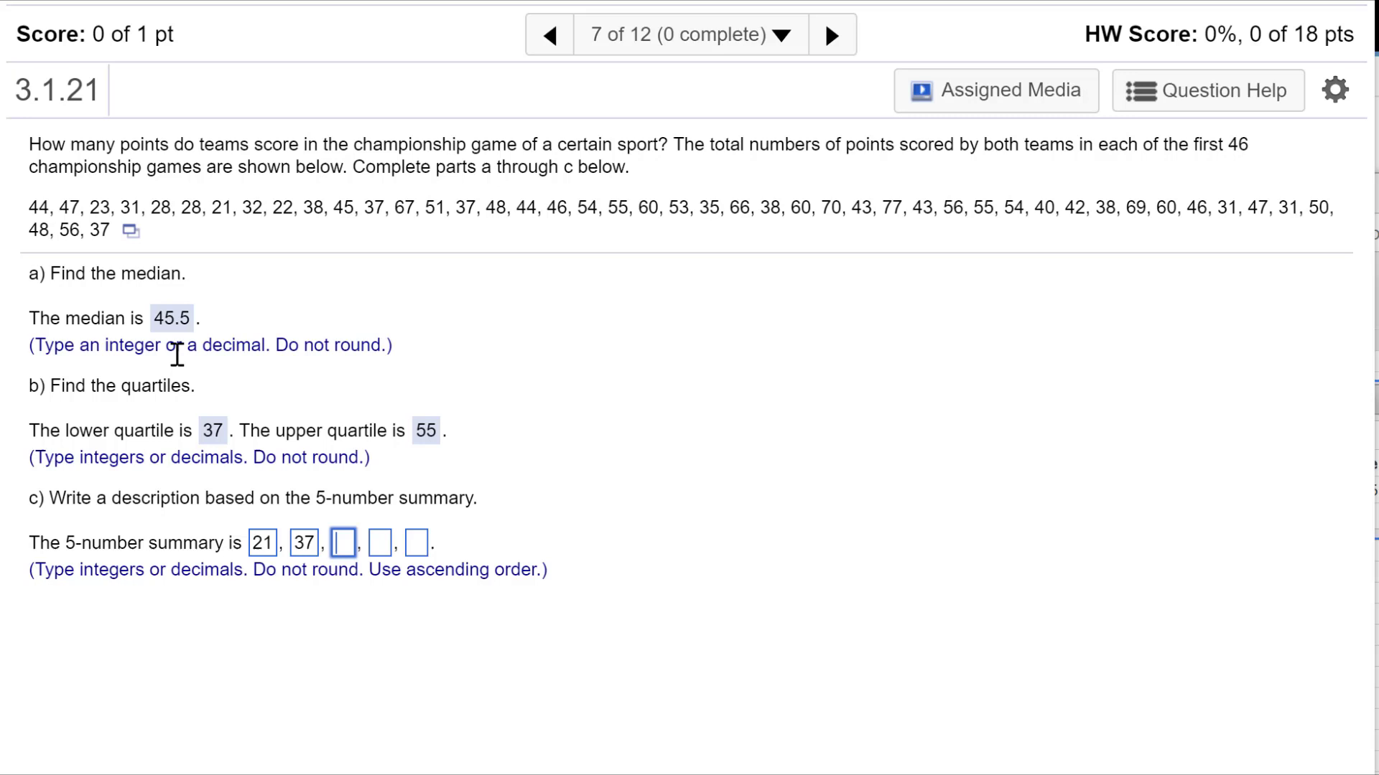
type("45.5")
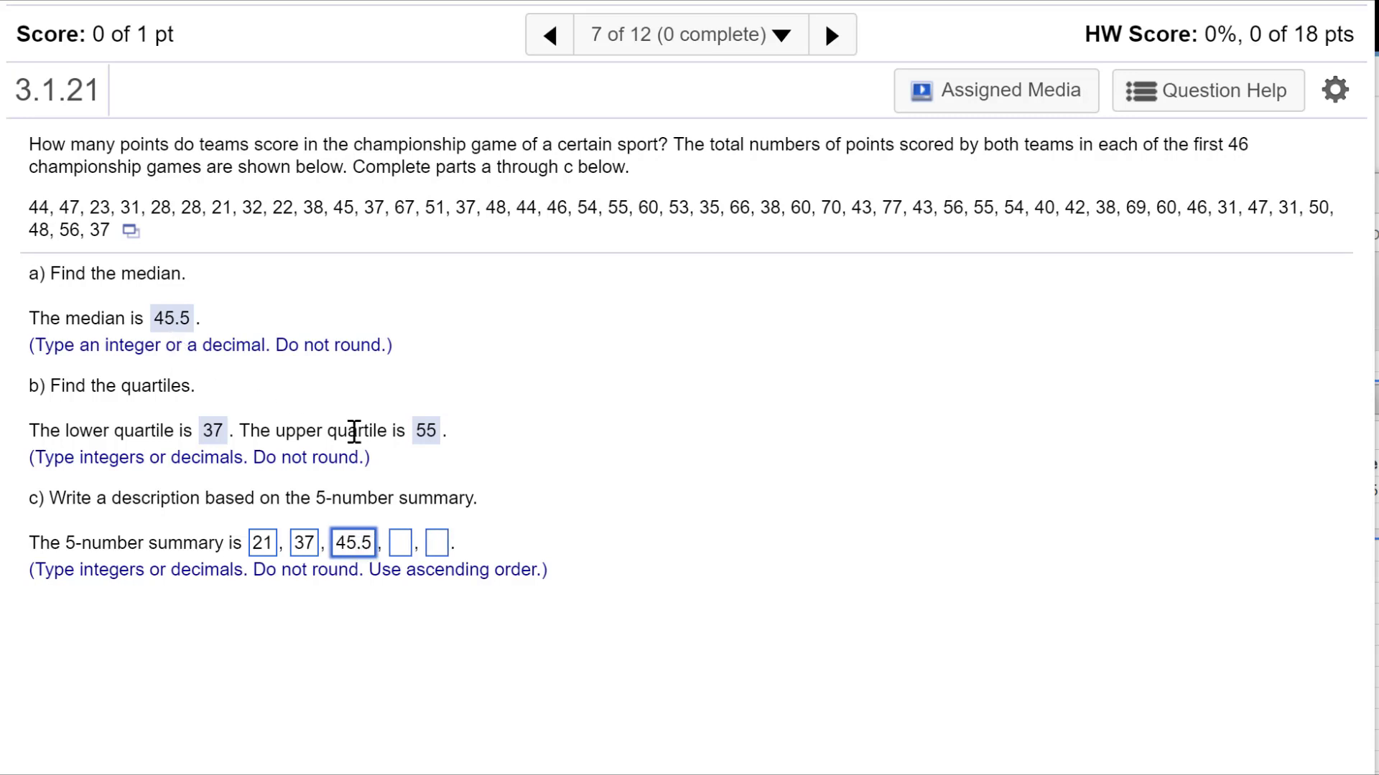
left_click(400, 543)
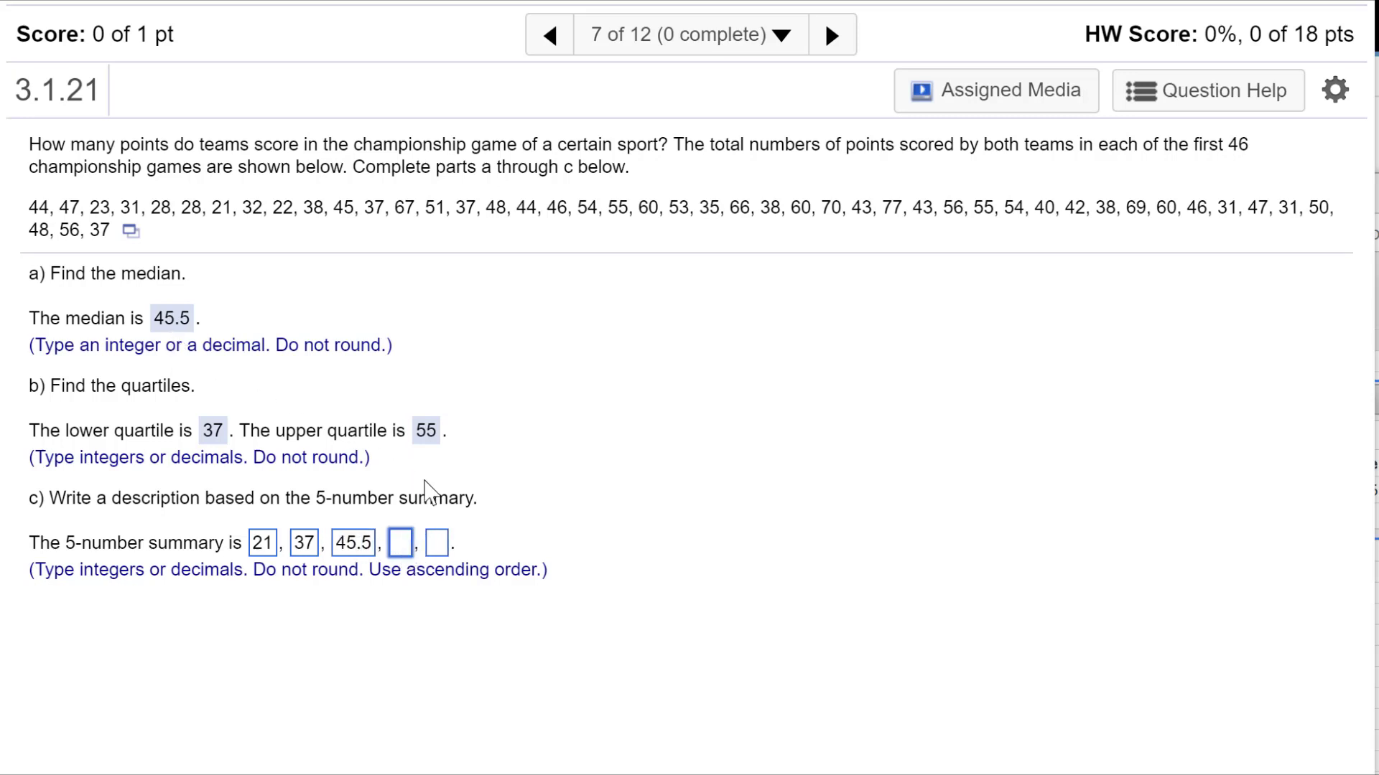
type("55")
left_click(447, 543)
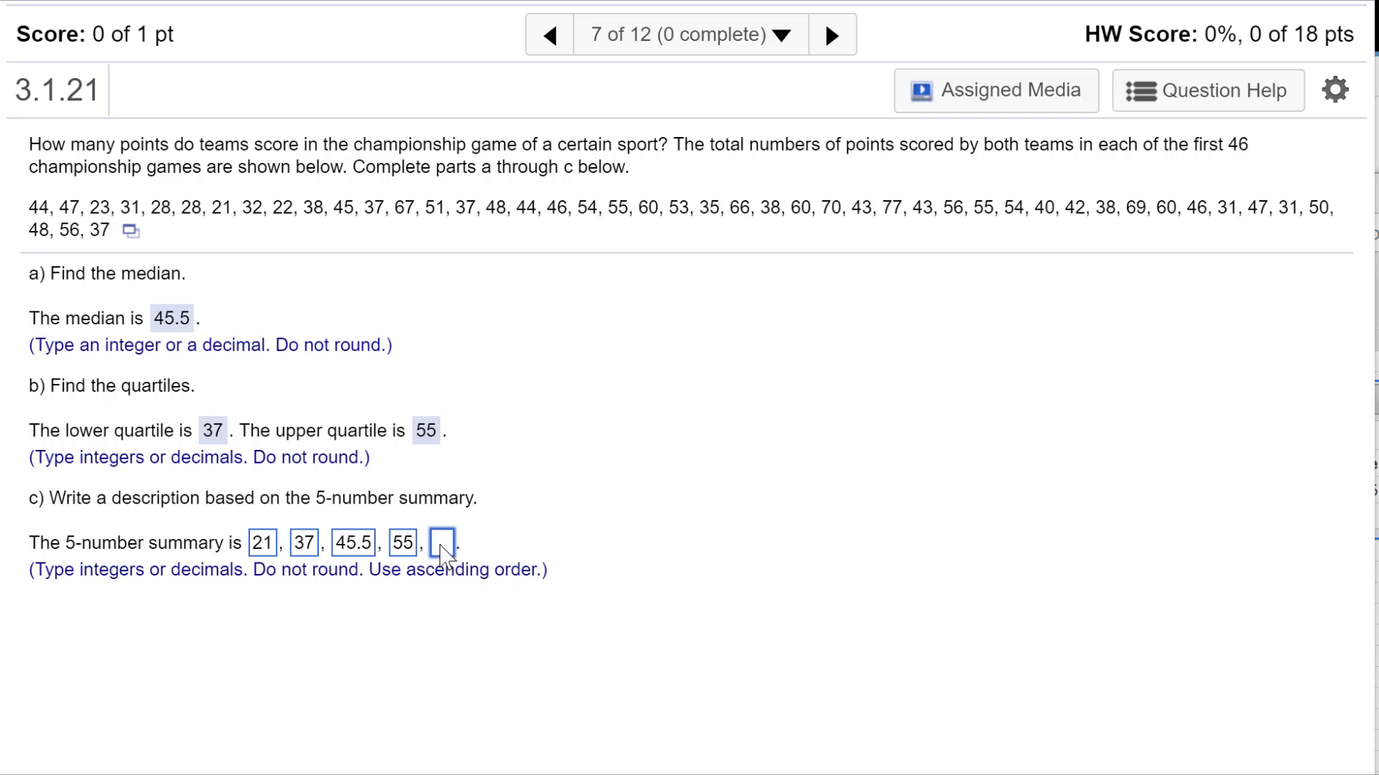
type("77")
key("Return")
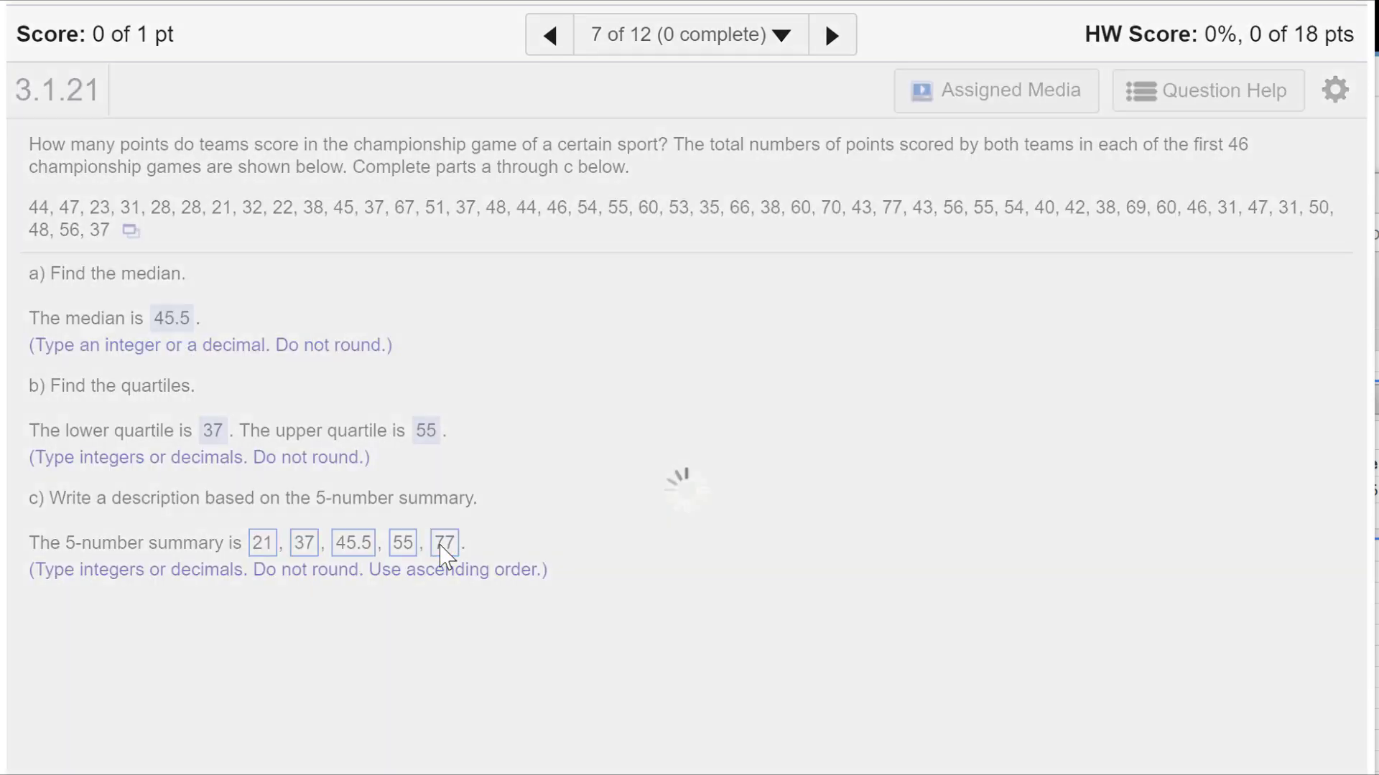
left_click(688, 589)
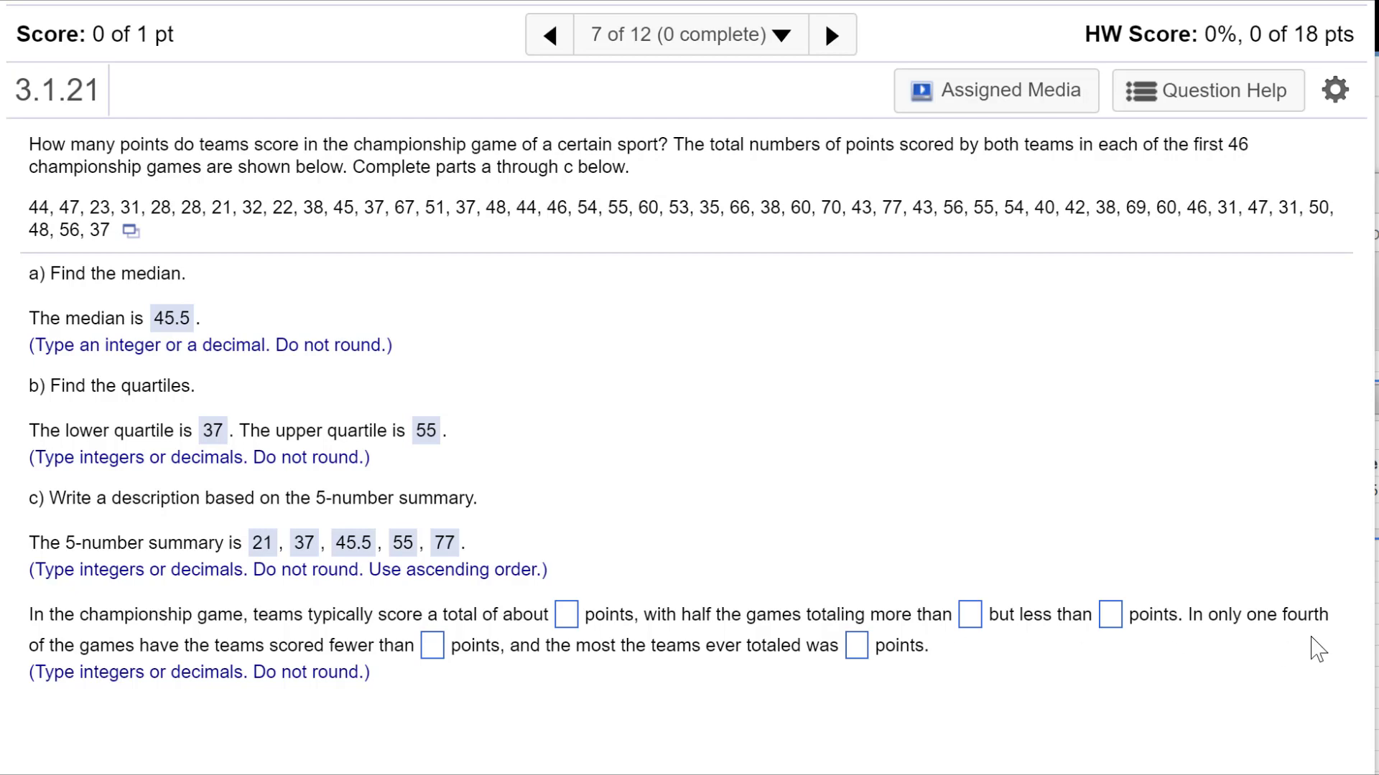
- Draw a horizontal StatCrunch boxplot of var1 showing limits 21 and 77, then return to the homework
left_click(1368, 632)
left_click_drag(968, 209, 570, 101)
left_click(512, 197)
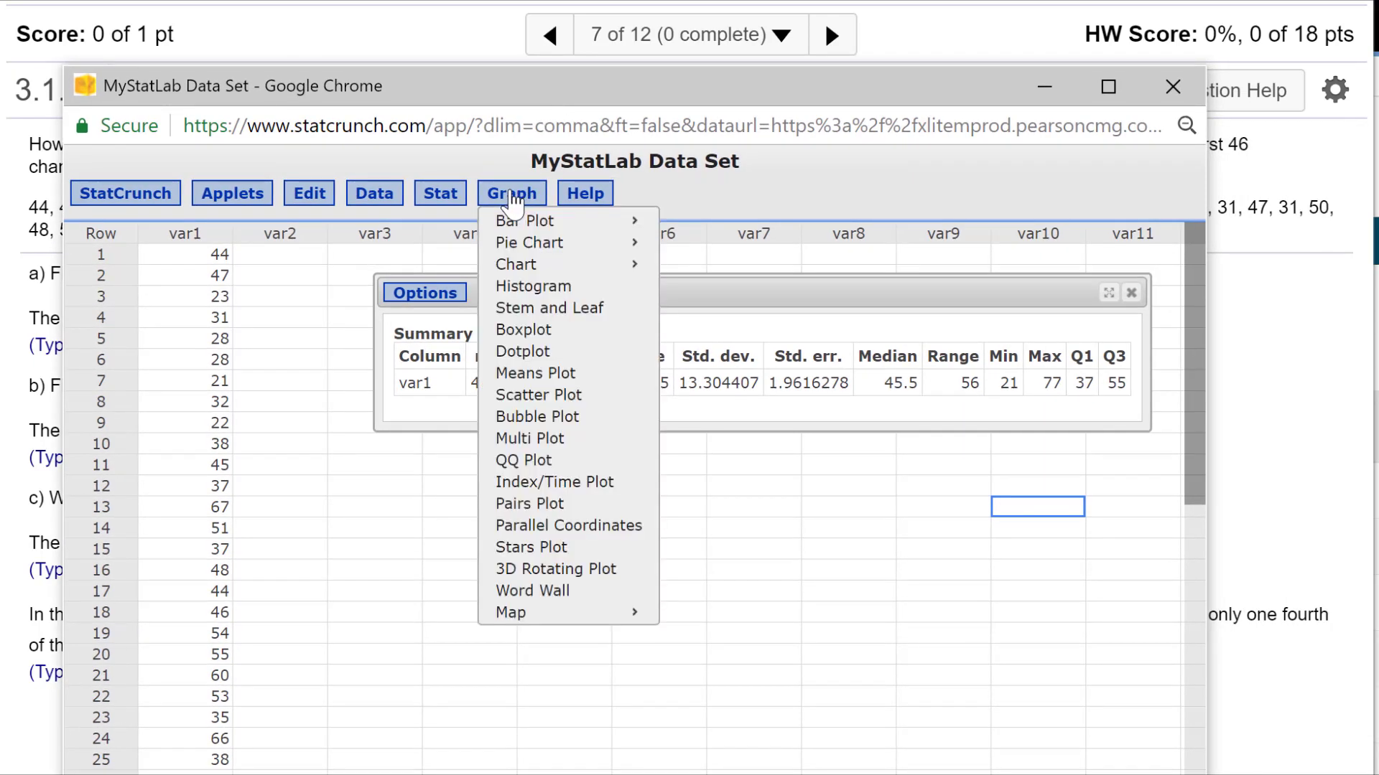
left_click(526, 332)
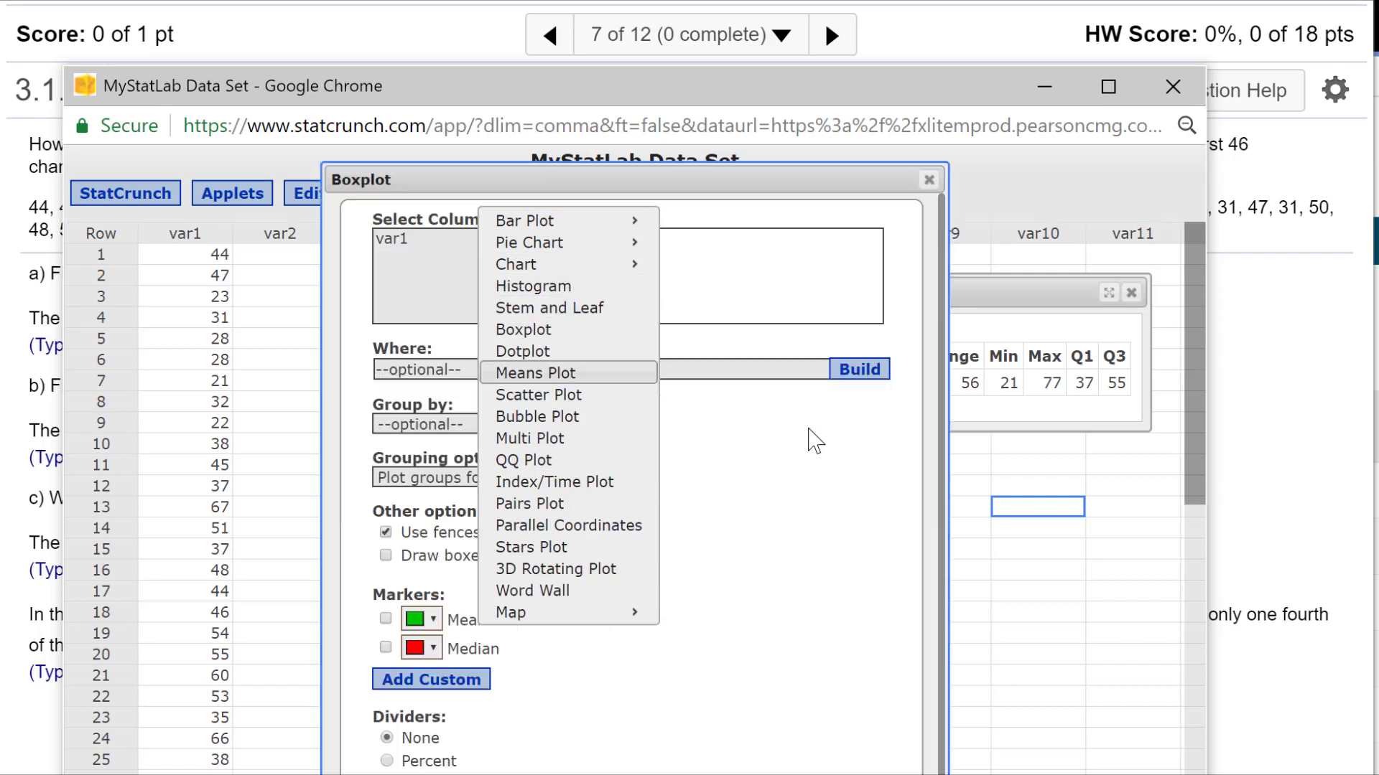
left_click(434, 241)
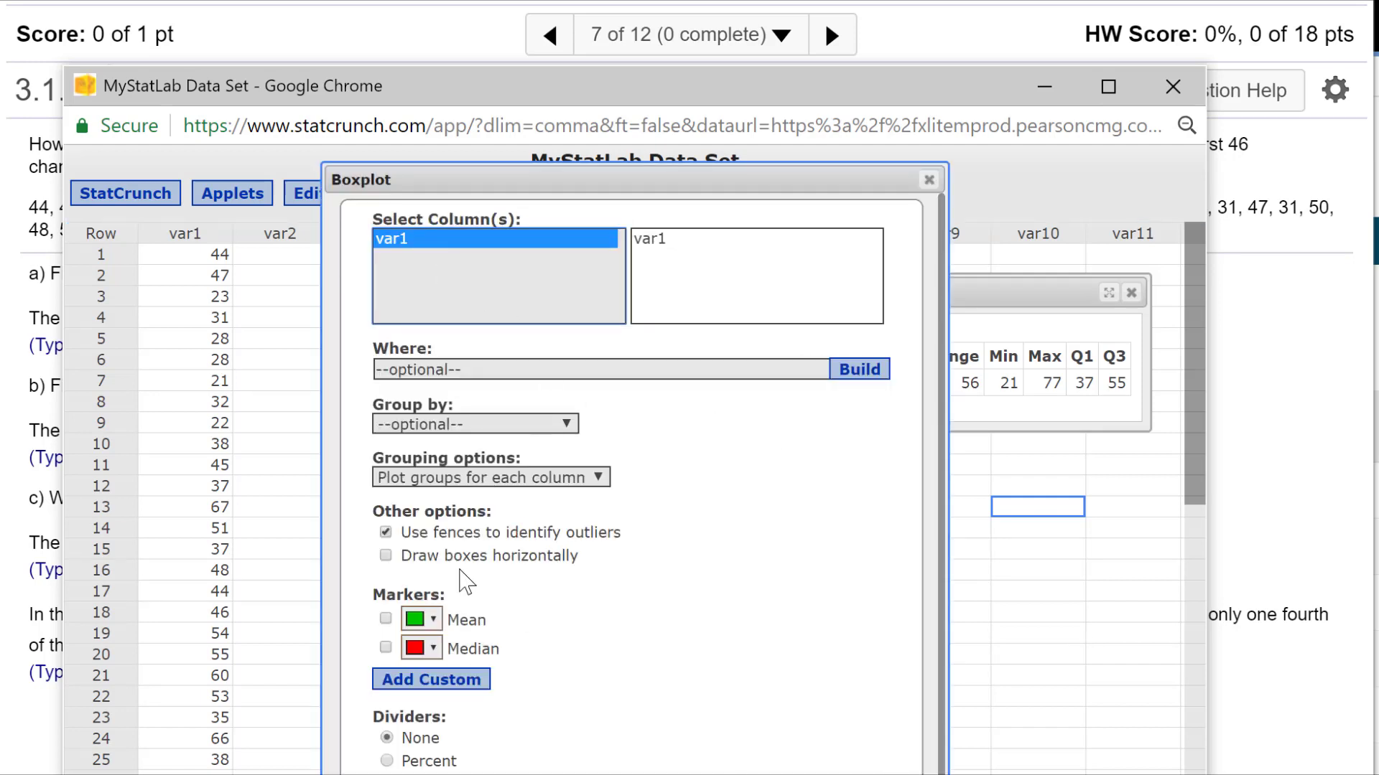
left_click(501, 556)
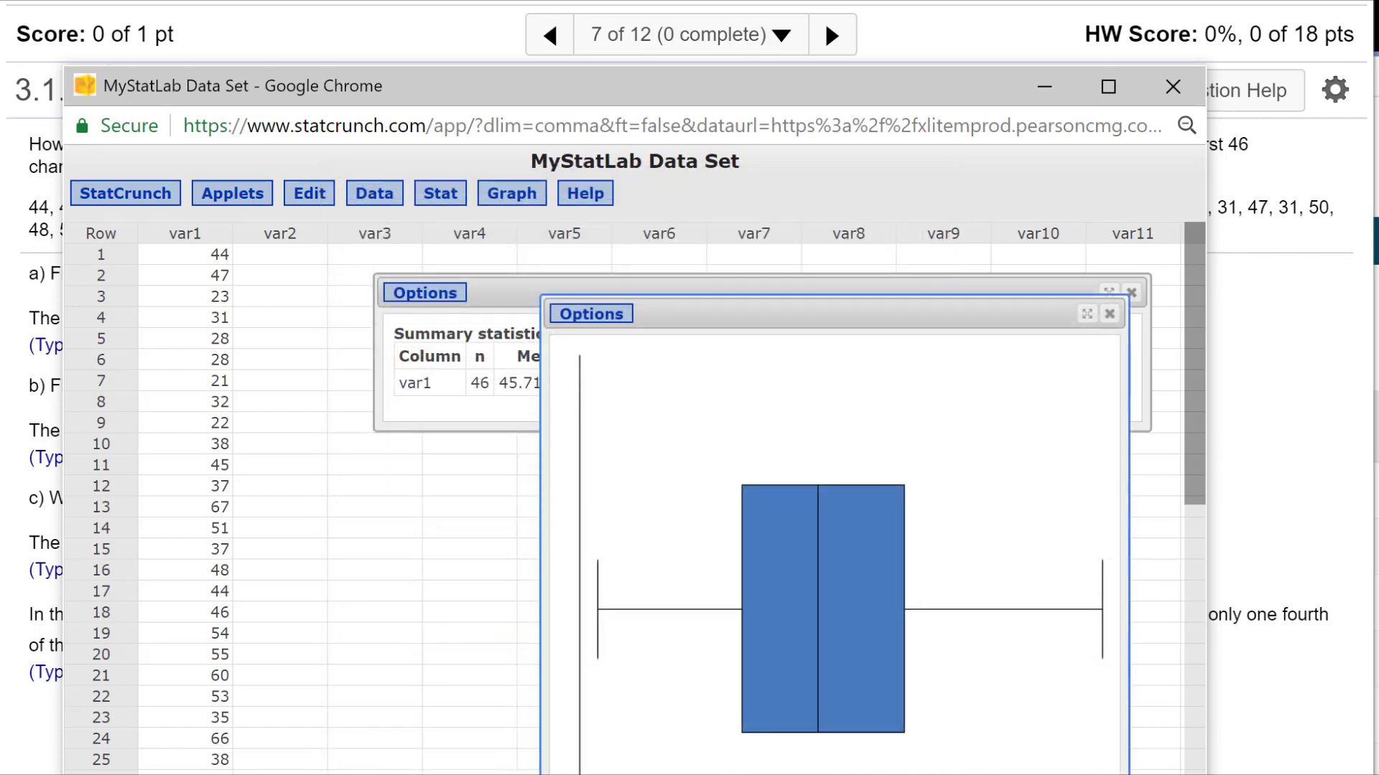
left_click_drag(1127, 774, 1089, 621)
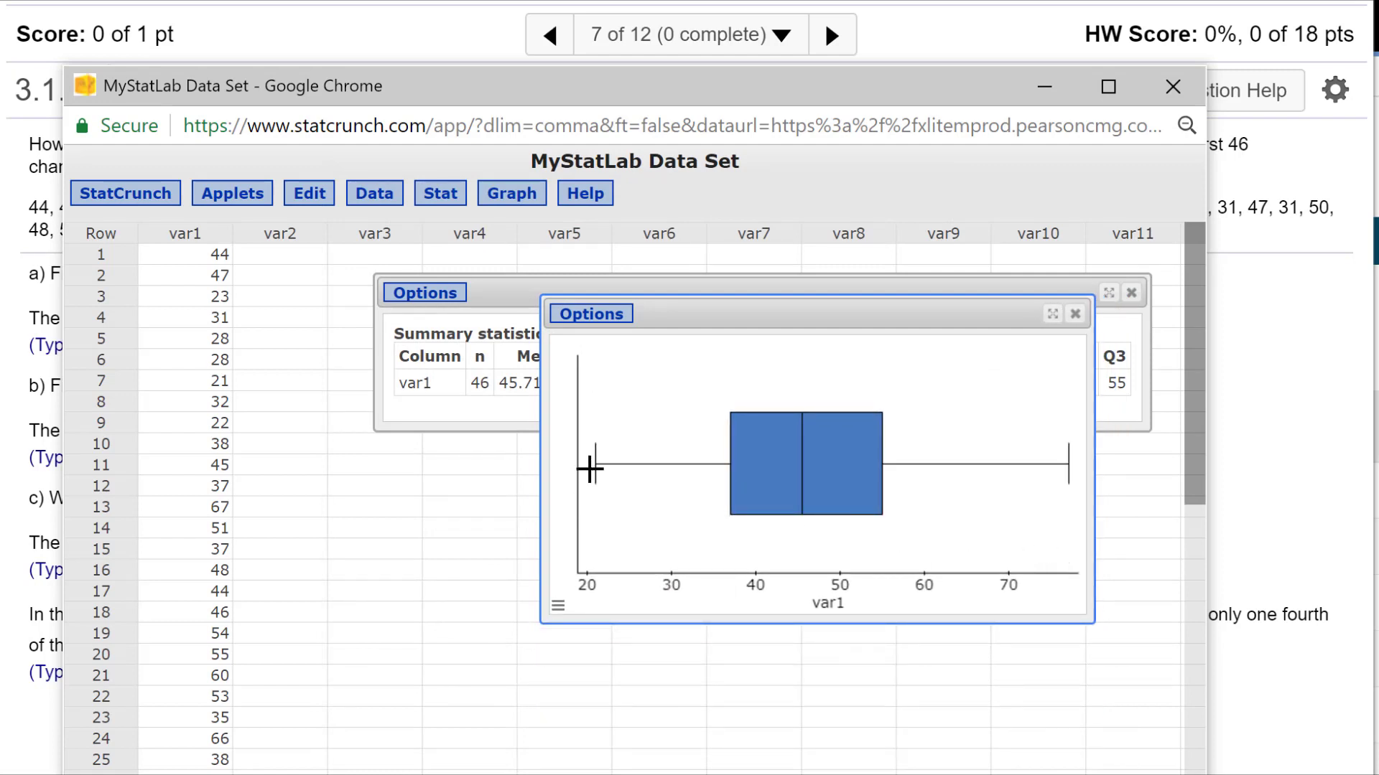
mouse_move(731, 430)
mouse_move(880, 486)
left_click(1289, 438)
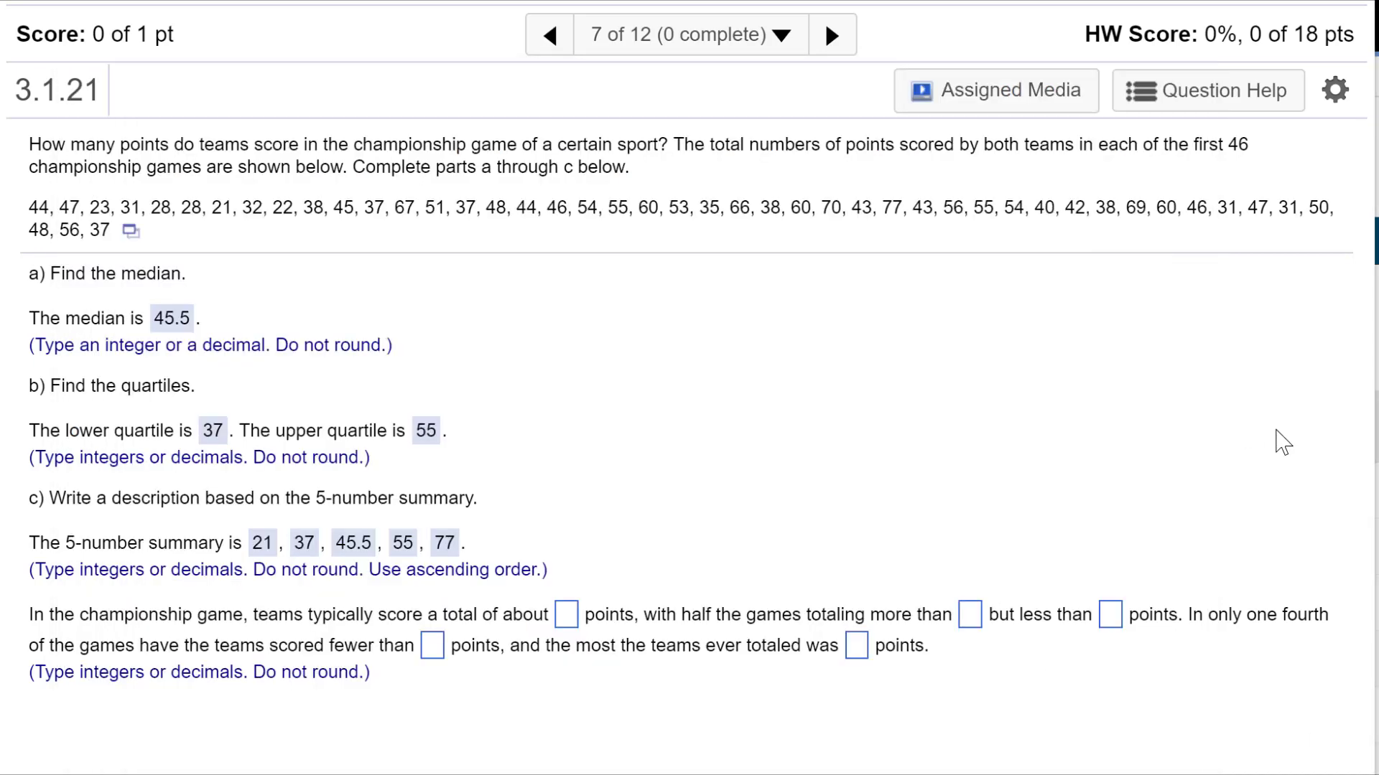